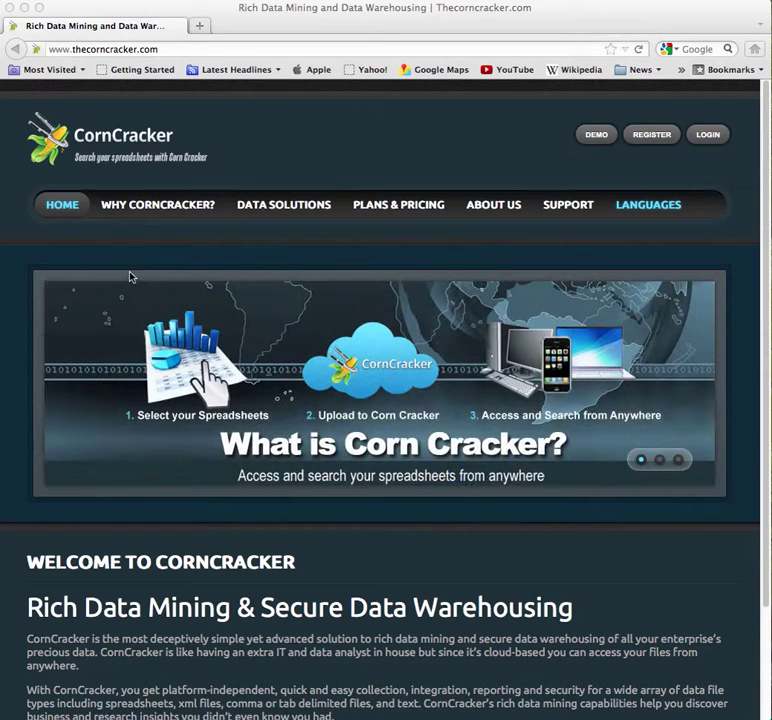
# Open the CornCracker demo from the website and switch the demo login page's language to Chinese
pyautogui.click(598, 136)
pyautogui.click(598, 136)
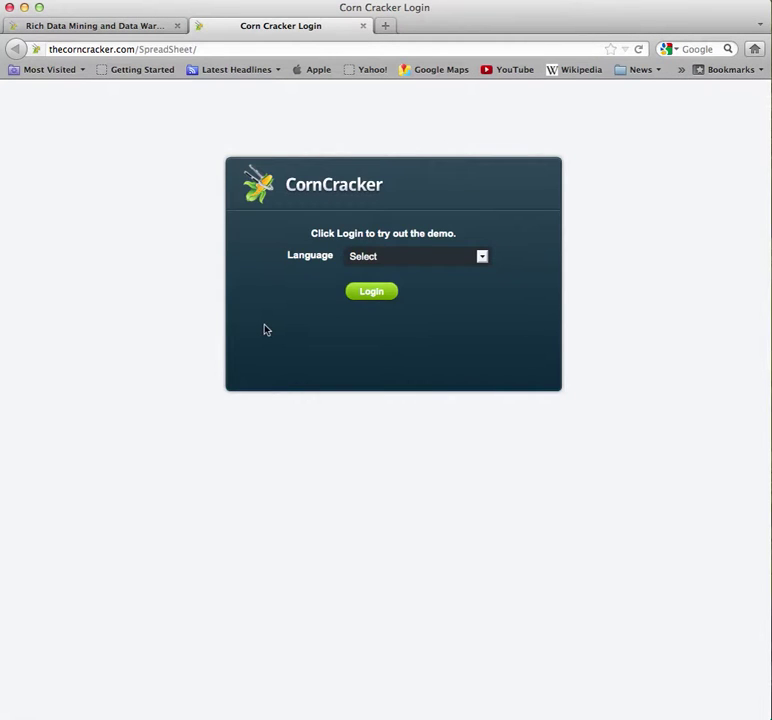
pyautogui.click(432, 259)
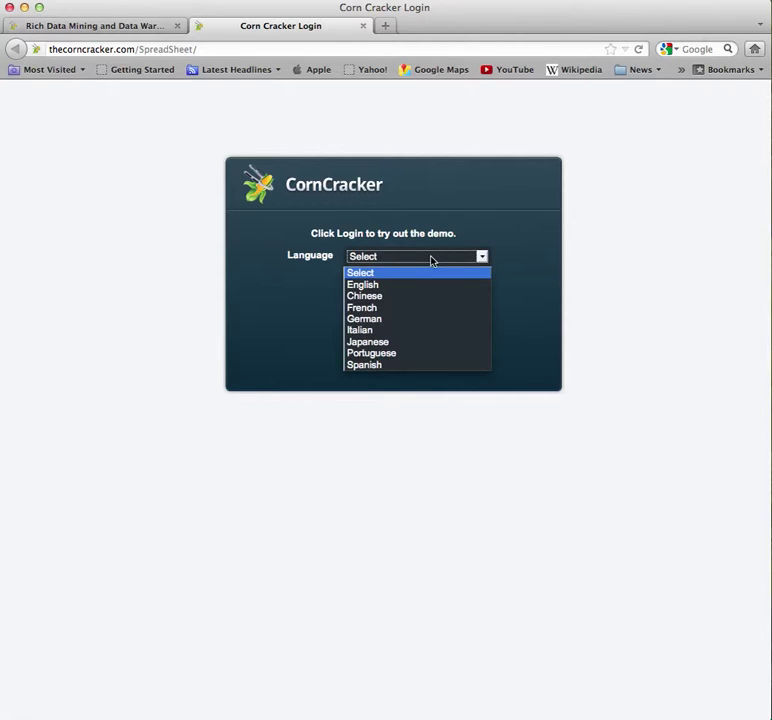
pyautogui.click(366, 298)
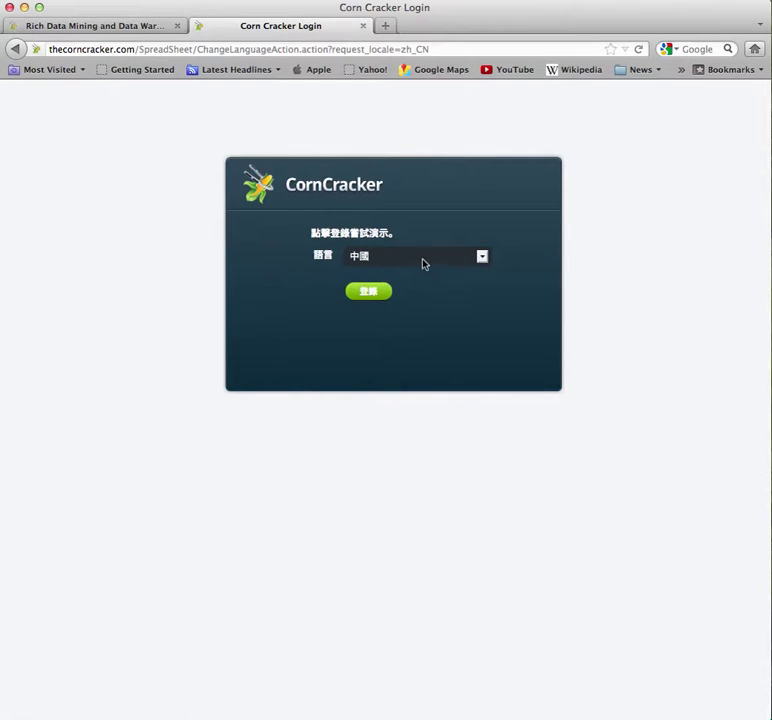
# Set the demo login page's language to English and log in to the demo
pyautogui.click(423, 263)
pyautogui.click(376, 288)
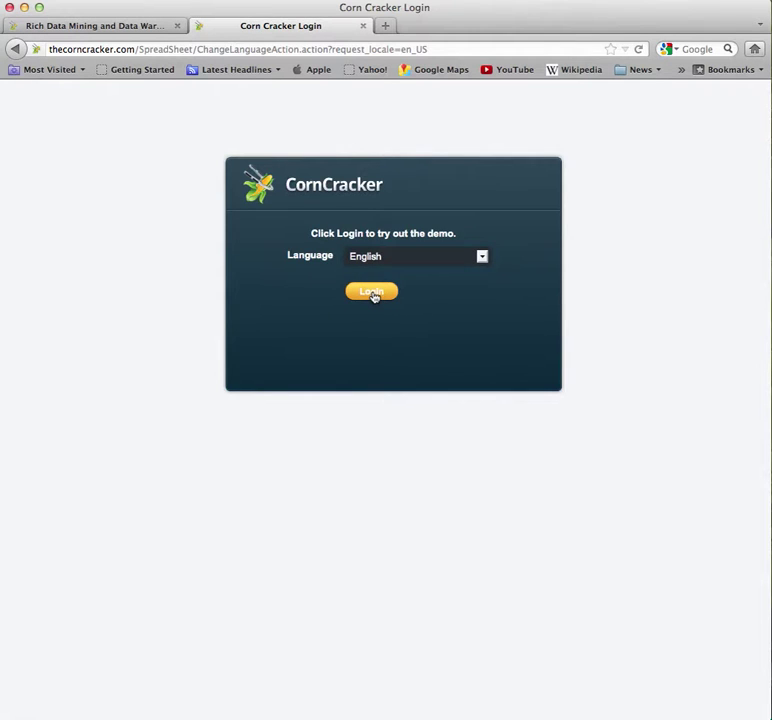
pyautogui.click(372, 293)
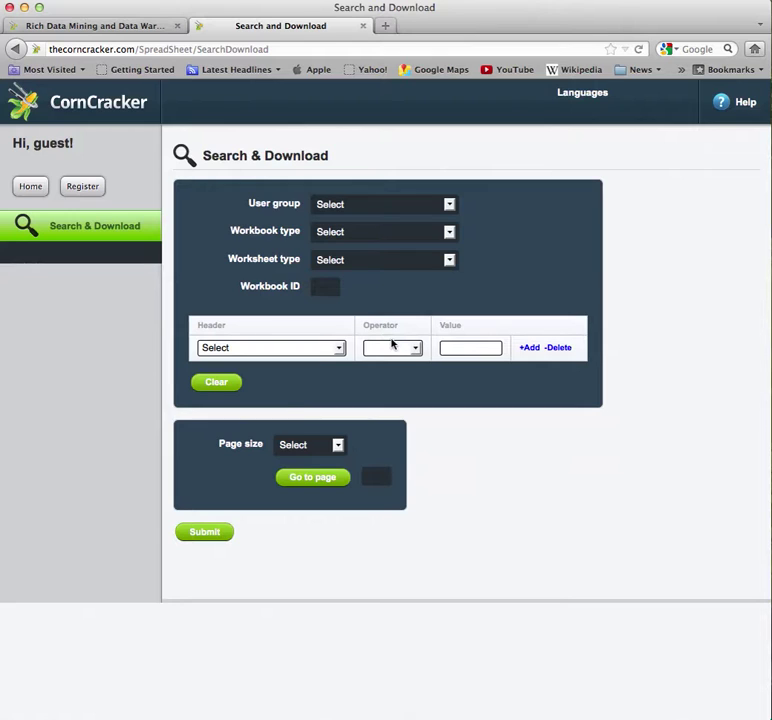
# Submit a search without any filters and view the resulting workbook types and detail data
pyautogui.click(209, 538)
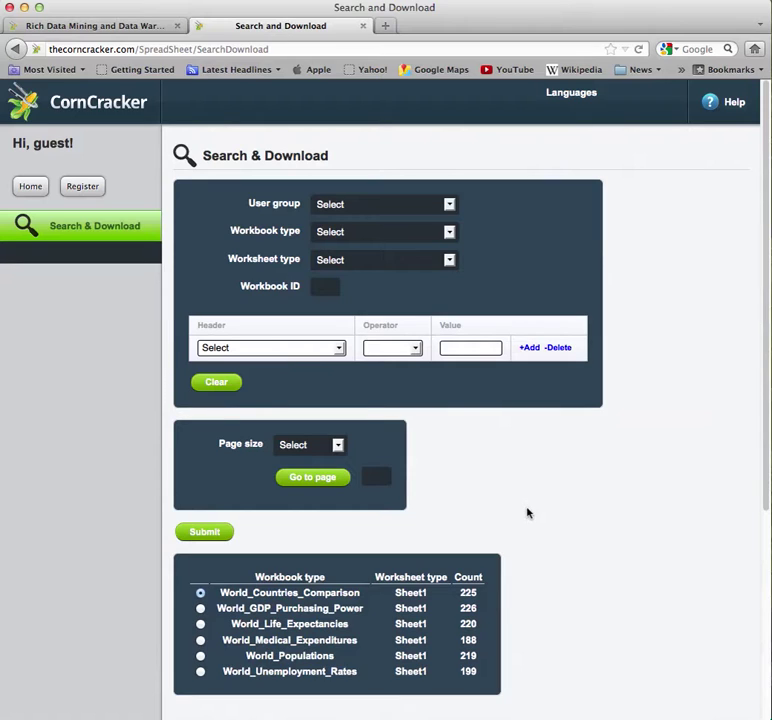
pyautogui.scroll(-1, 528, 513)
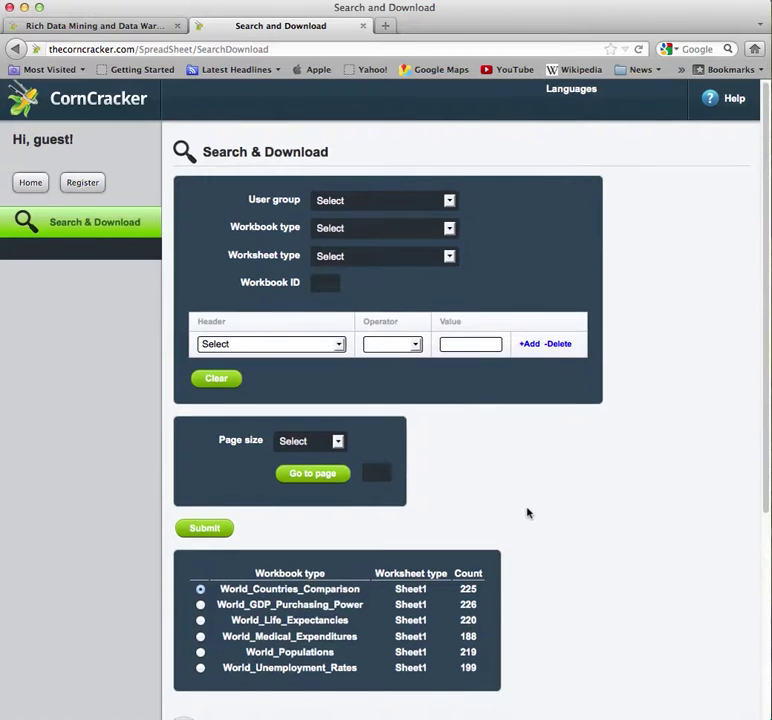
pyautogui.scroll(-1, 528, 513)
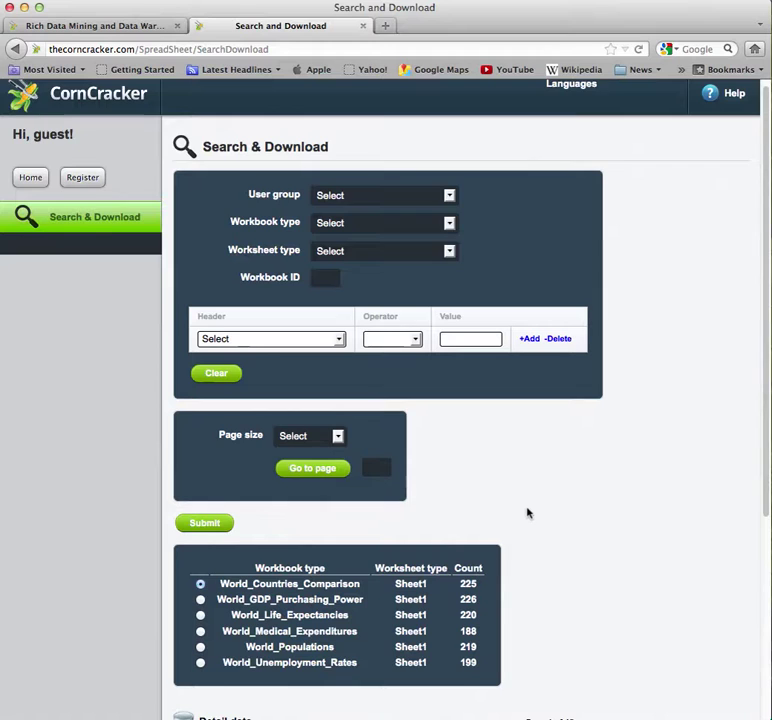
pyautogui.scroll(-3, 528, 513)
pyautogui.scroll(-3, 528, 513)
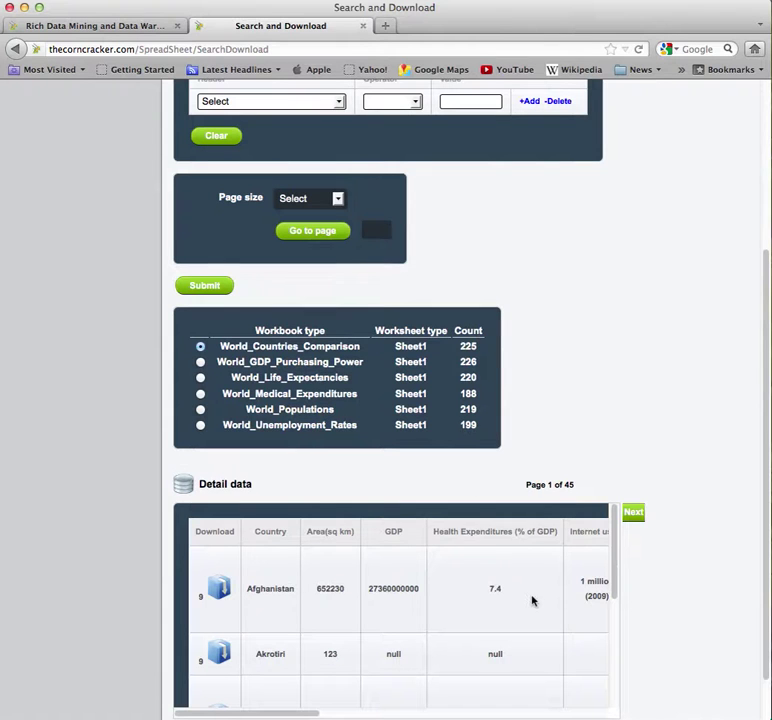
pyautogui.scroll(2, 600, 566)
pyautogui.scroll(-3, 592, 569)
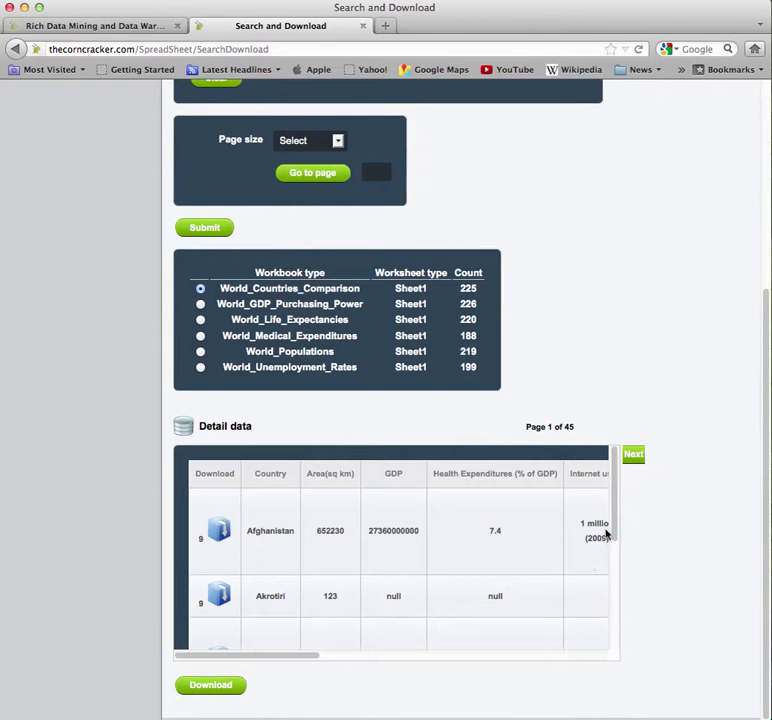
# Page forward through the World_Countries_Comparison detail data to page 5, go back to page 4 and view its remaining rows
pyautogui.click(635, 455)
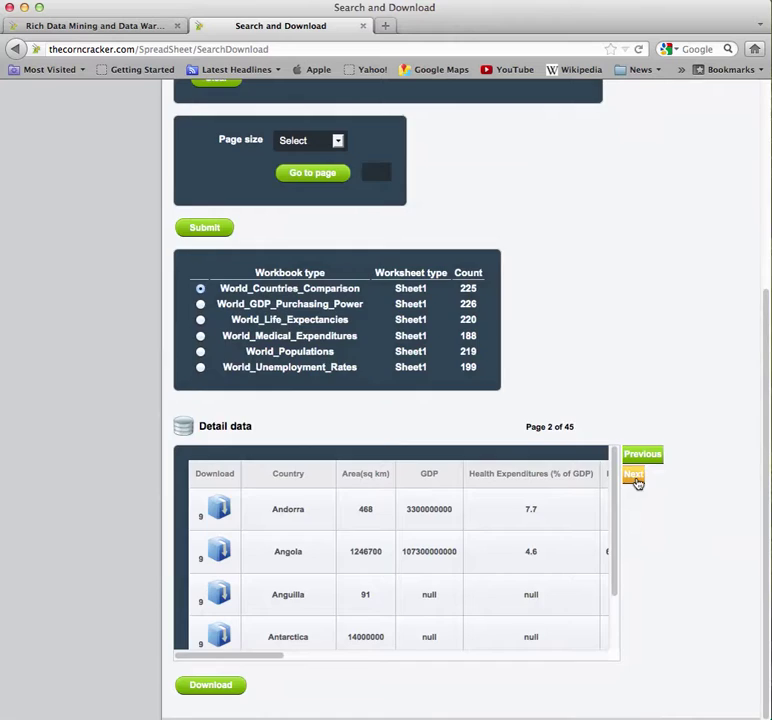
pyautogui.click(636, 478)
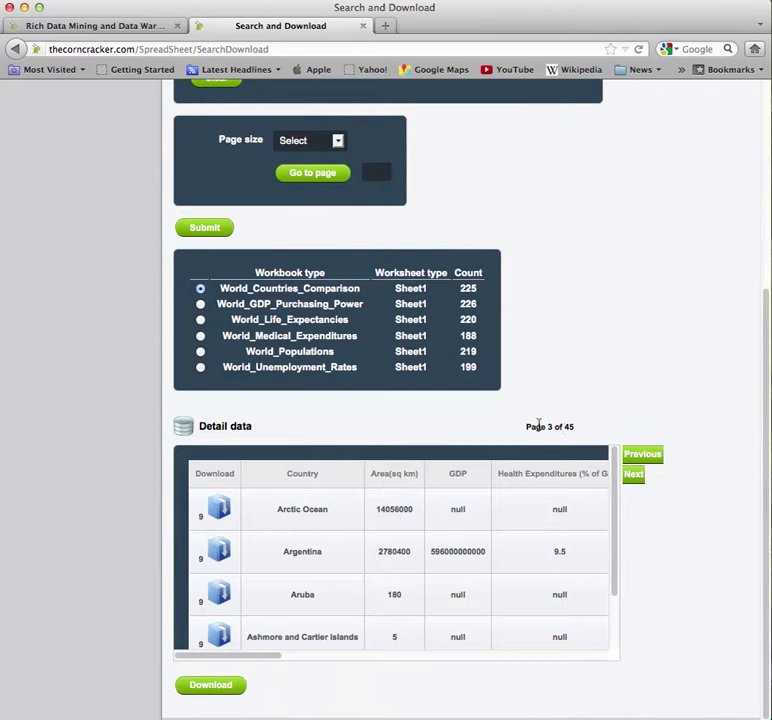
pyautogui.click(634, 478)
pyautogui.click(636, 479)
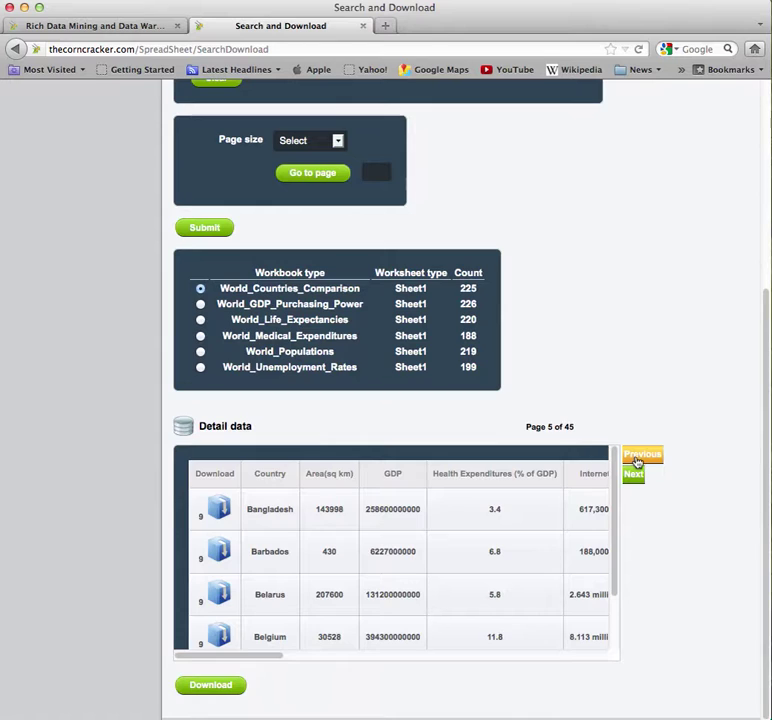
pyautogui.click(637, 460)
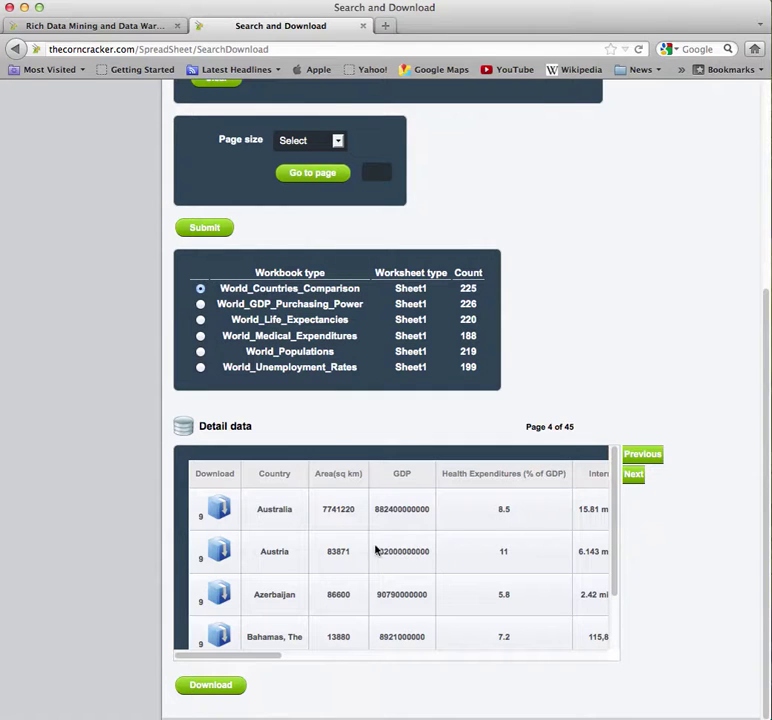
pyautogui.scroll(-2, 372, 547)
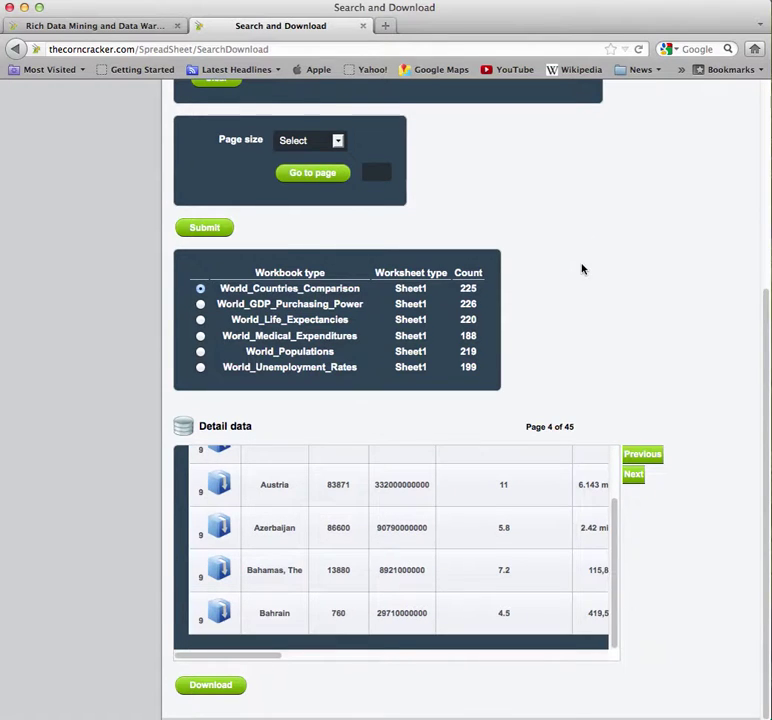
# Set the search results' page size to 10 and view the detail data with its page indicator
pyautogui.scroll(6, 582, 260)
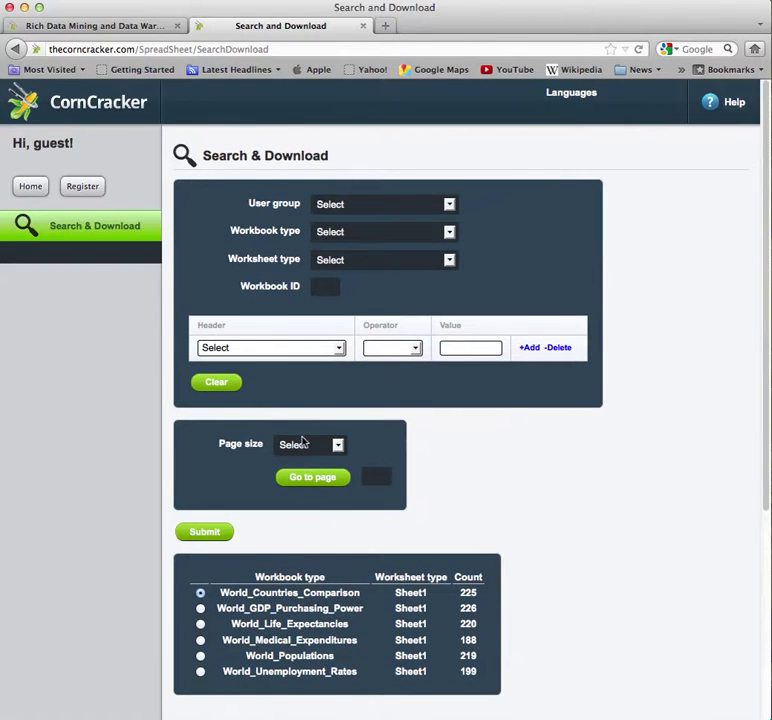
pyautogui.click(299, 446)
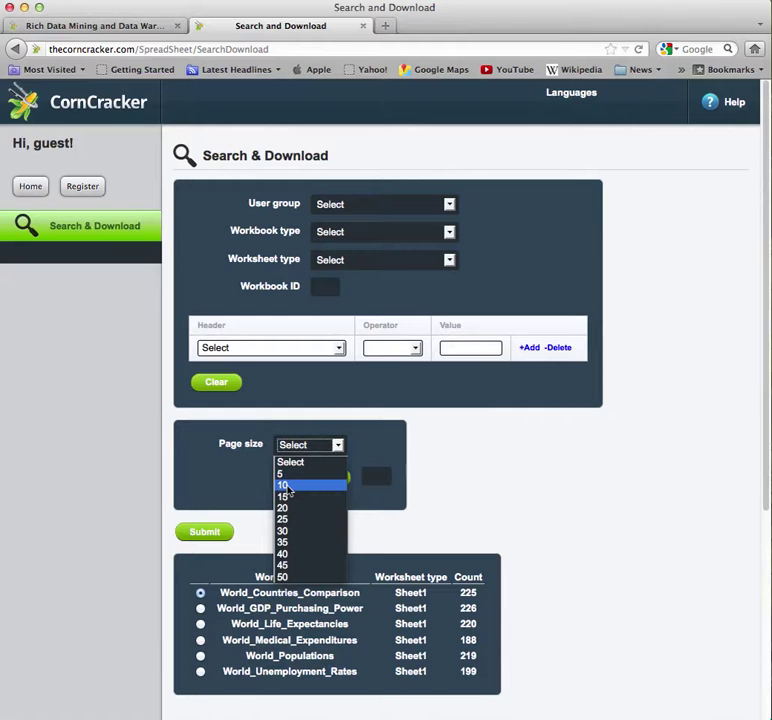
pyautogui.click(287, 486)
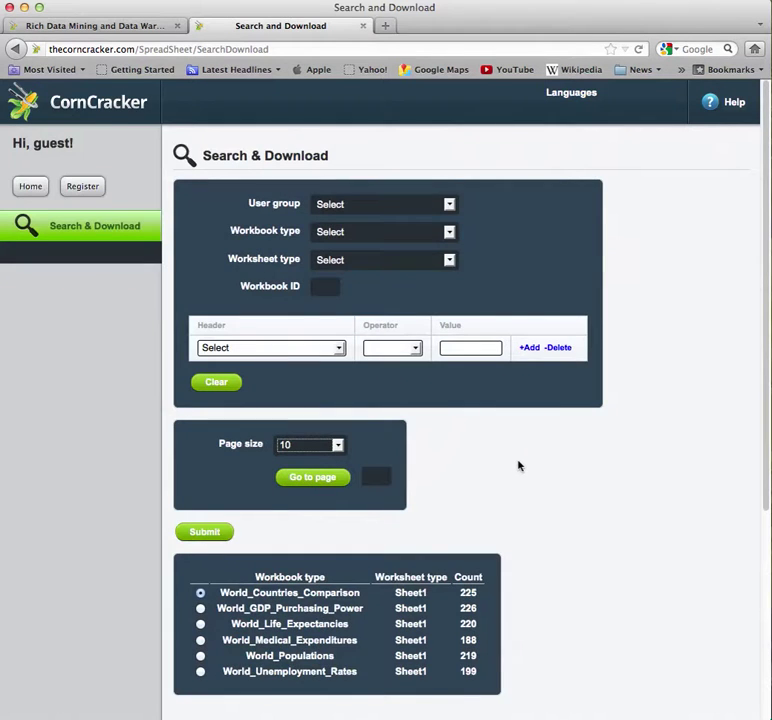
pyautogui.scroll(-5, 518, 465)
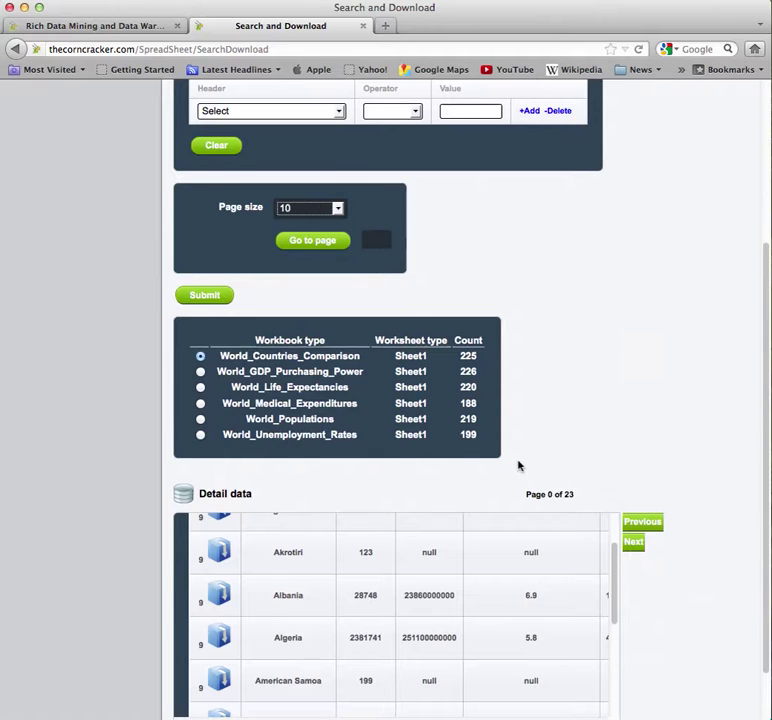
pyautogui.scroll(-2, 518, 465)
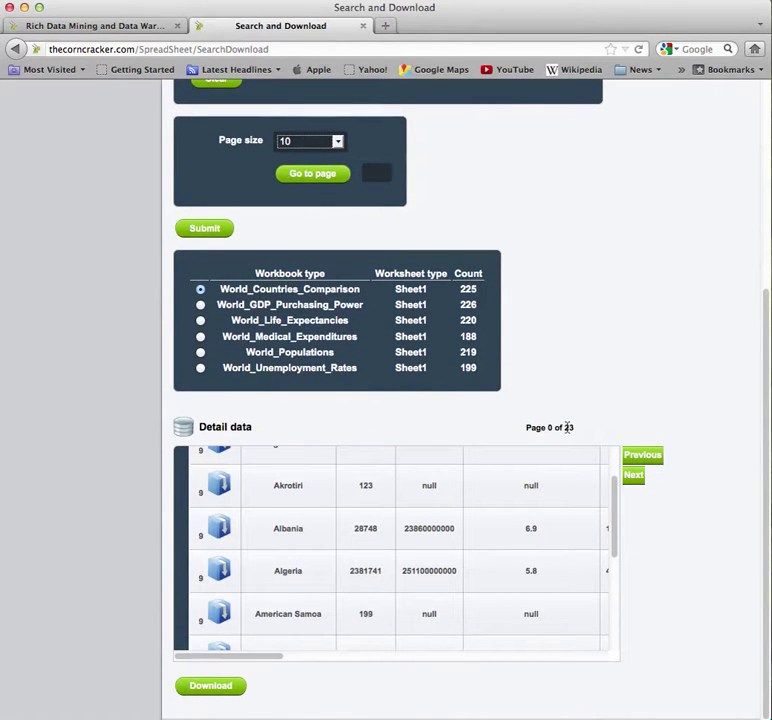
pyautogui.scroll(-1, 576, 420)
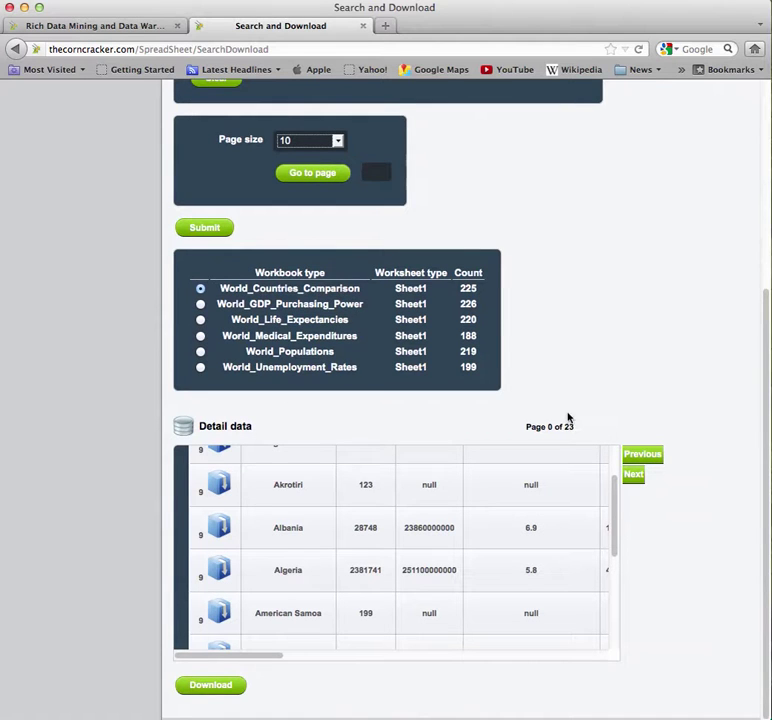
pyautogui.scroll(1, 572, 425)
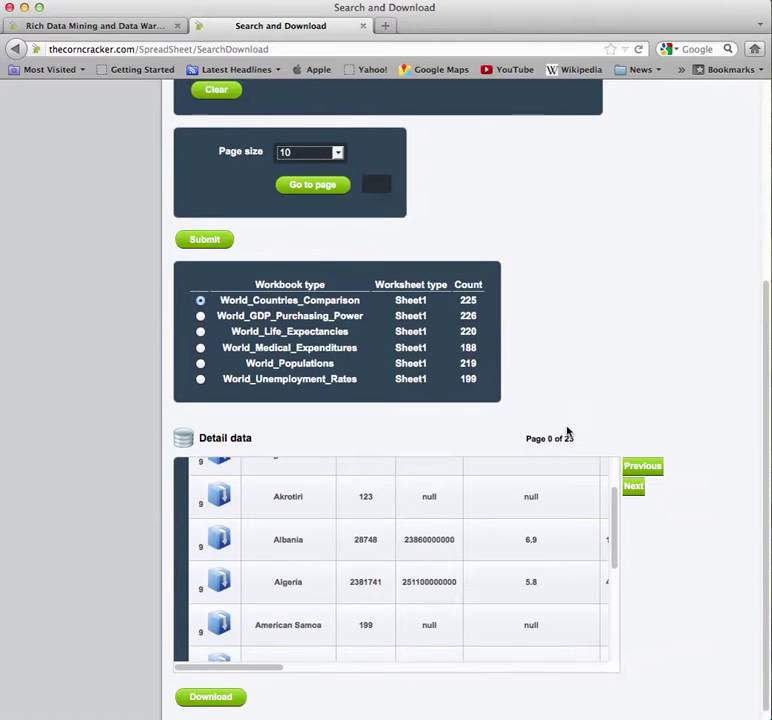
# Advance the detail data to page 2 and look over its rows and the search form
pyautogui.click(636, 489)
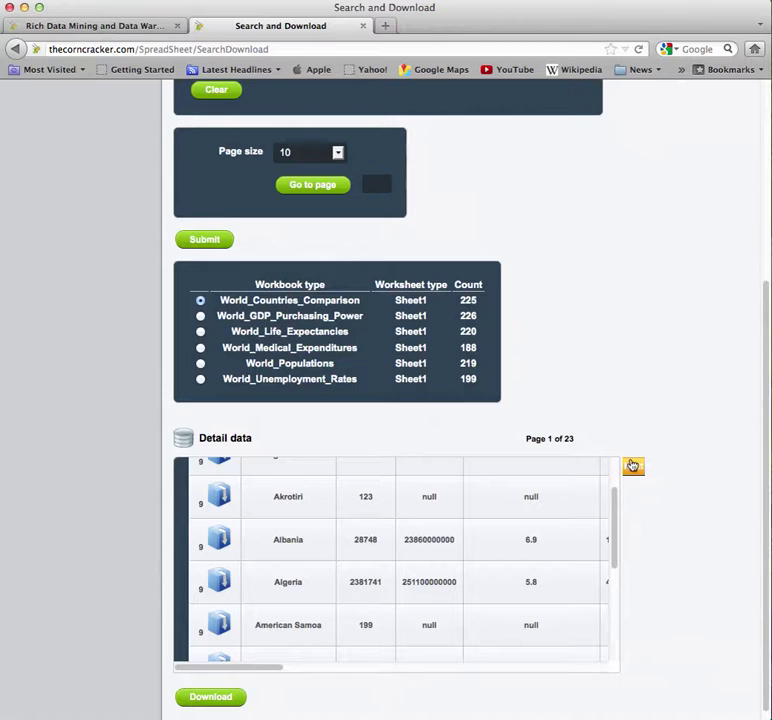
pyautogui.click(635, 467)
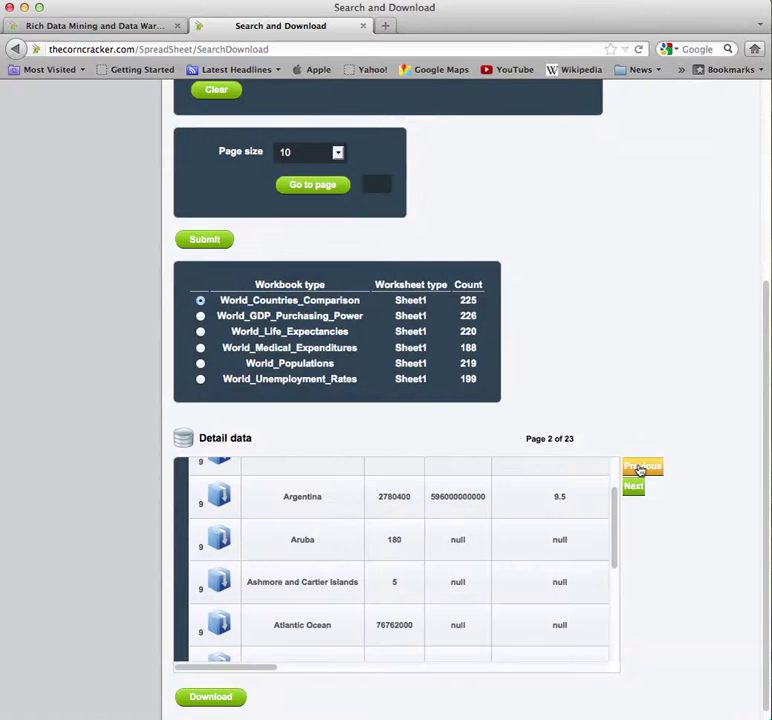
pyautogui.scroll(-1, 600, 403)
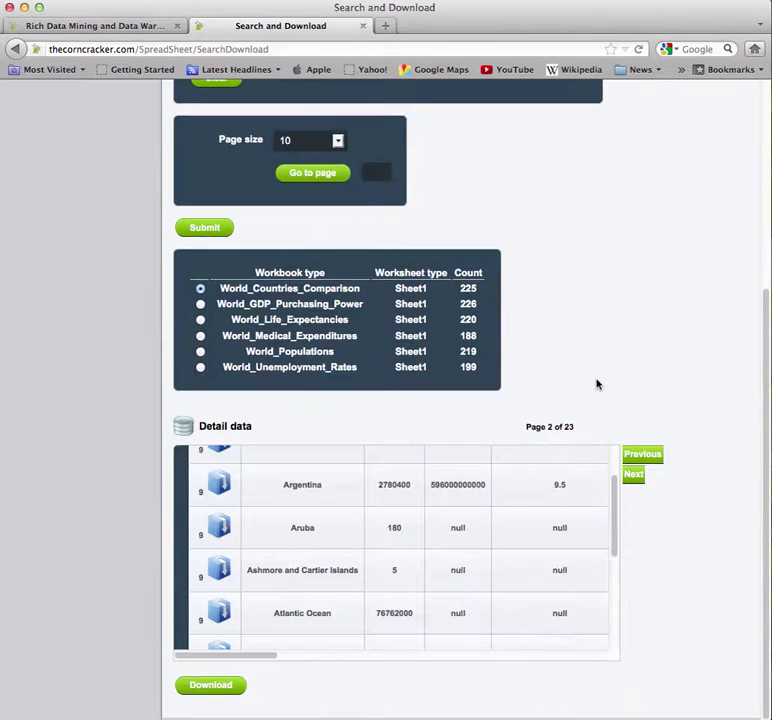
pyautogui.scroll(3, 597, 384)
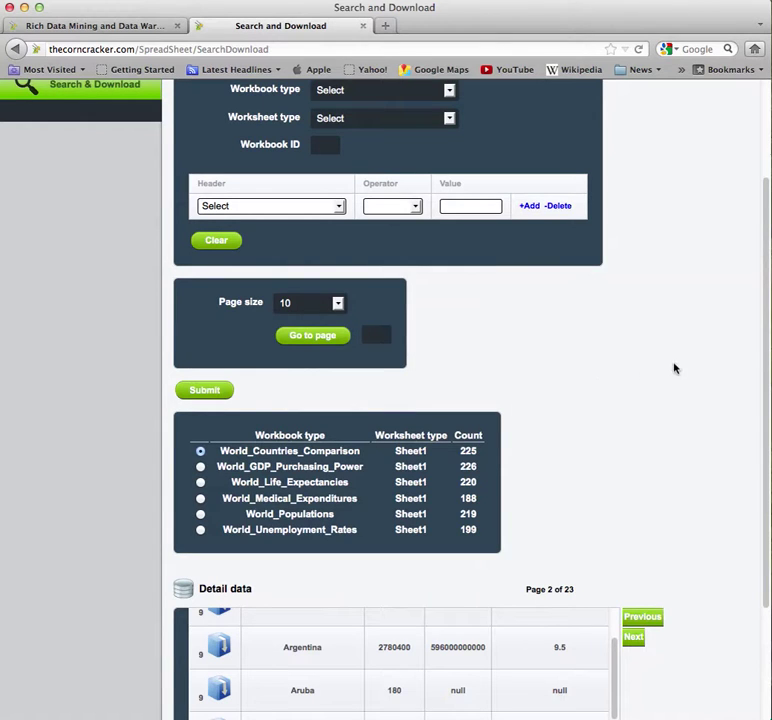
pyautogui.scroll(-3, 703, 310)
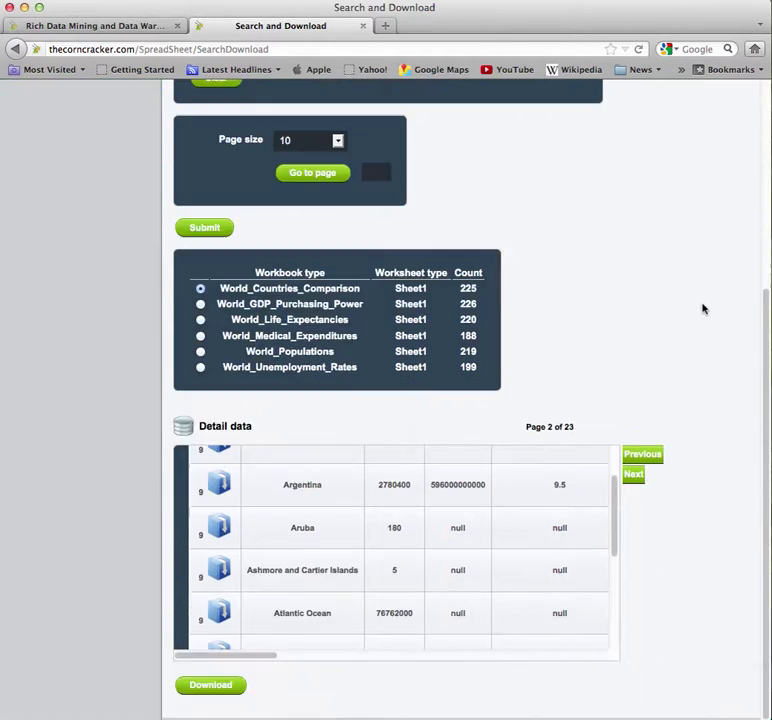
pyautogui.scroll(4, 703, 309)
pyautogui.scroll(1, 703, 310)
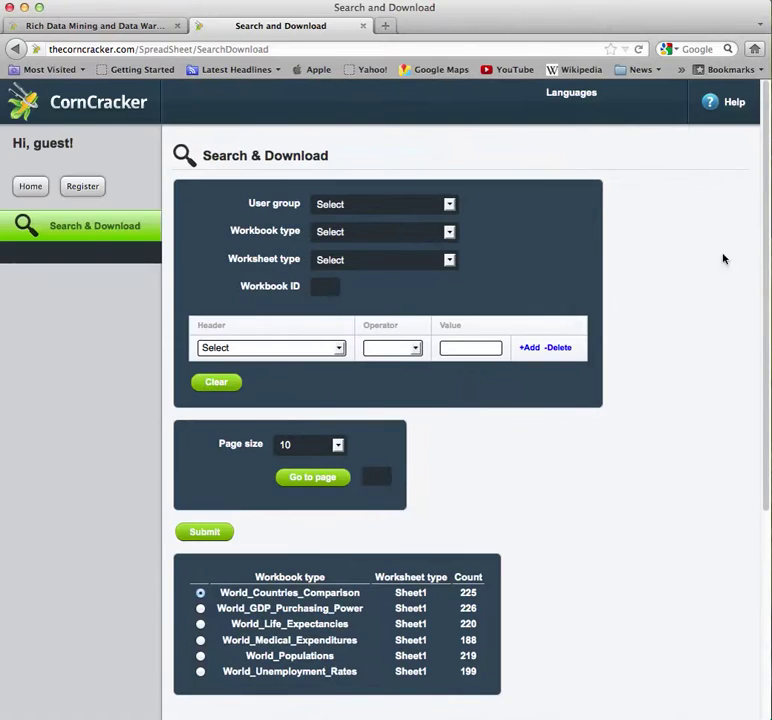
# Open the help user guide and read through its prerequisites and signing-in sections
pyautogui.click(735, 104)
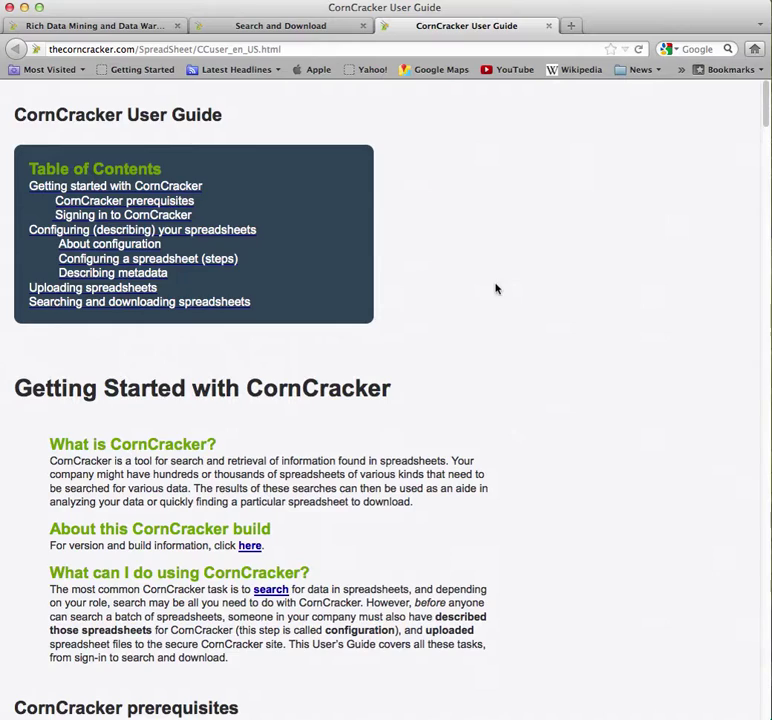
pyautogui.scroll(-7, 520, 294)
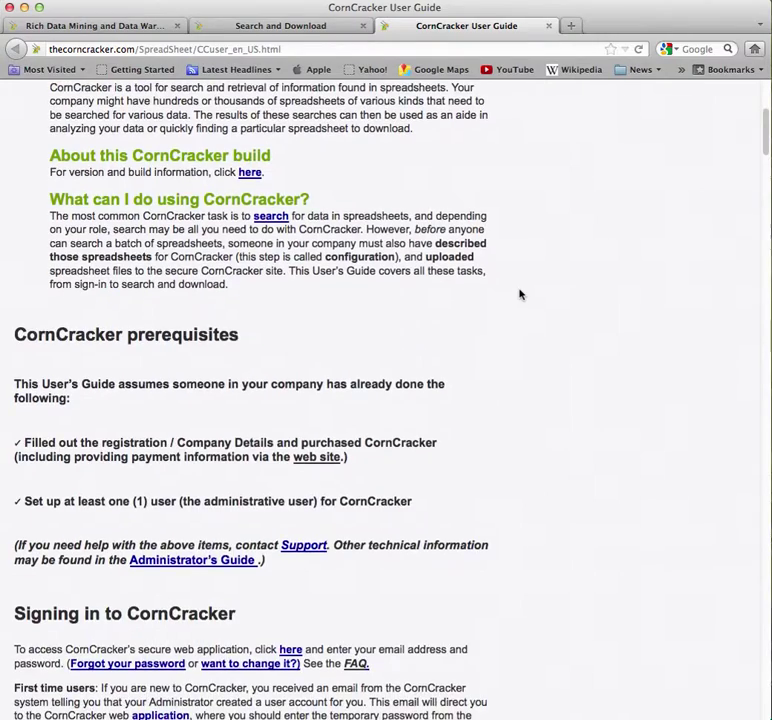
pyautogui.scroll(-3, 520, 294)
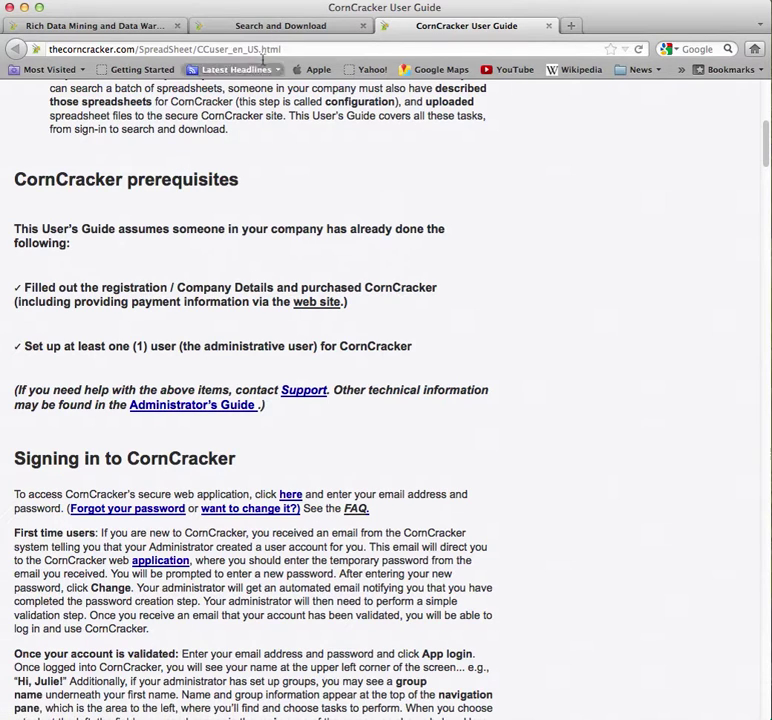
# Return to the Search and Download page and display the detail data of the World_GDP_Purchasing_Power workbook type
pyautogui.click(276, 25)
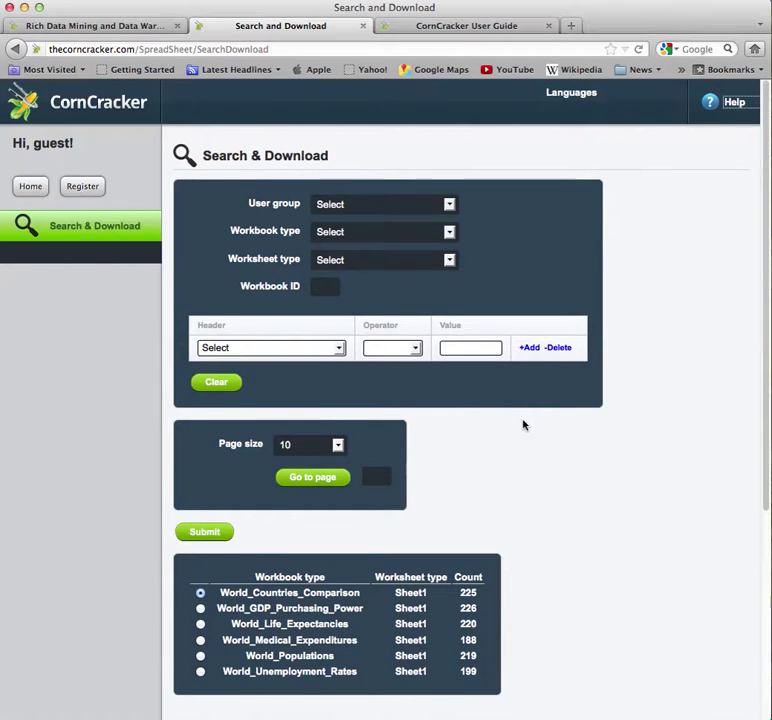
pyautogui.scroll(-3, 522, 424)
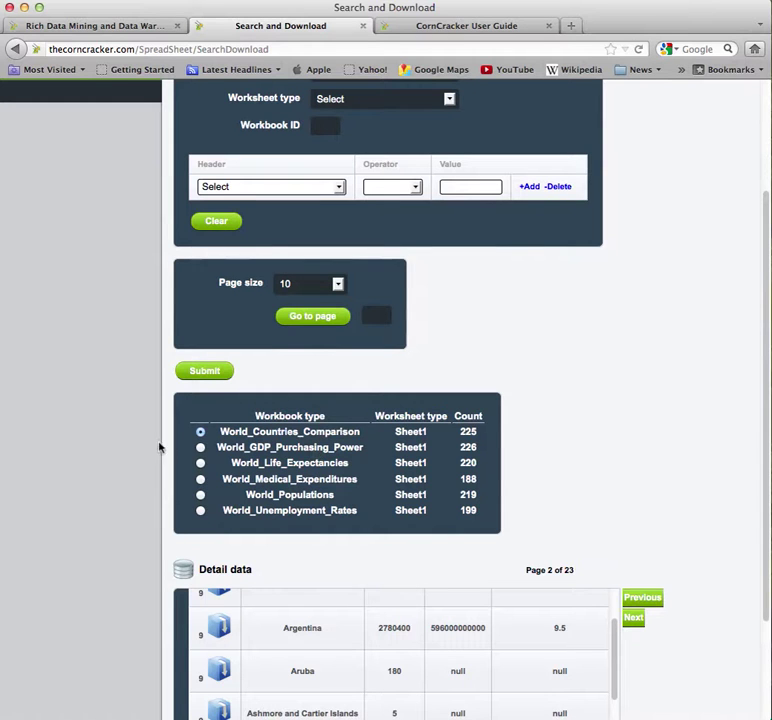
pyautogui.click(200, 448)
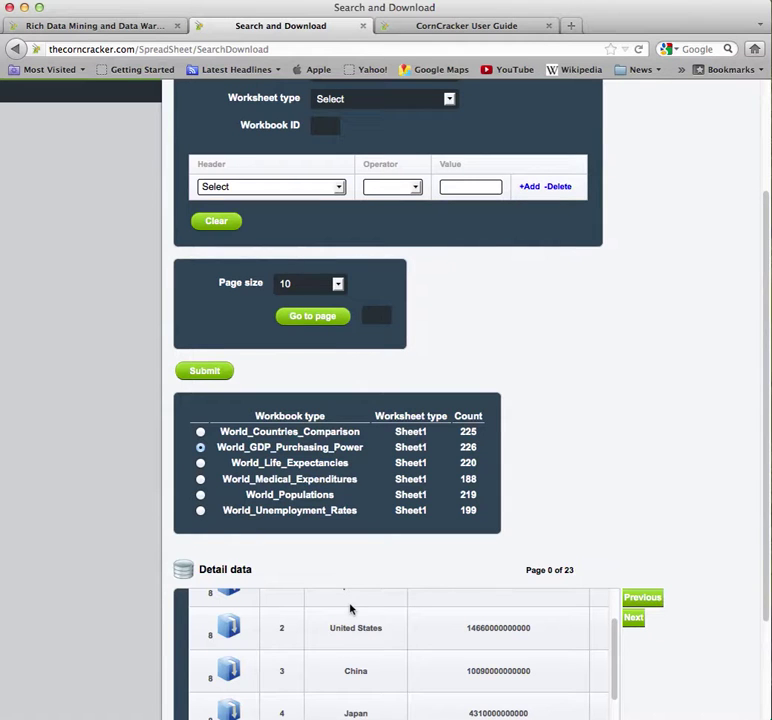
pyautogui.scroll(2, 350, 608)
pyautogui.scroll(-1, 350, 604)
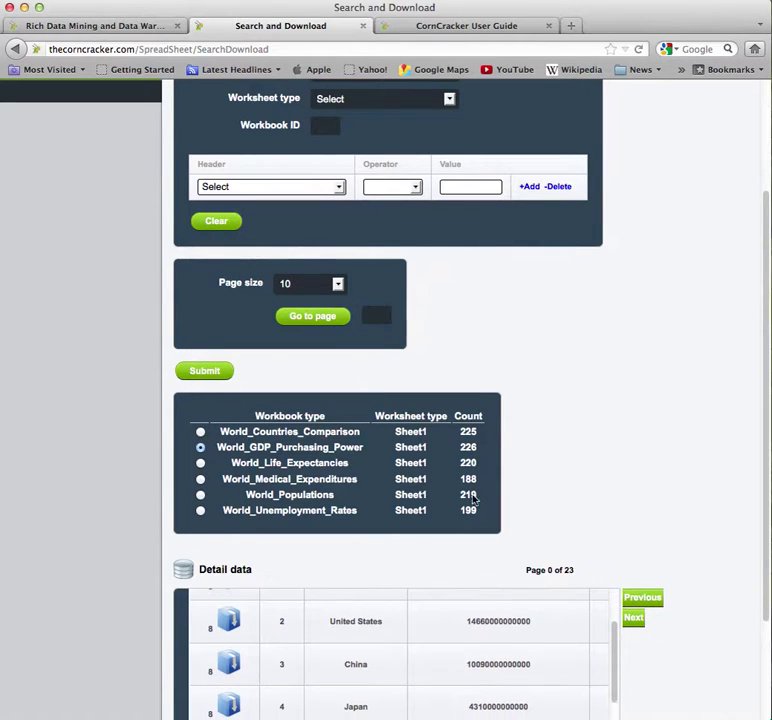
# Filter the search by the World_Countries_Comparison workbook type and submit it
pyautogui.scroll(-3, 560, 417)
pyautogui.scroll(6, 560, 417)
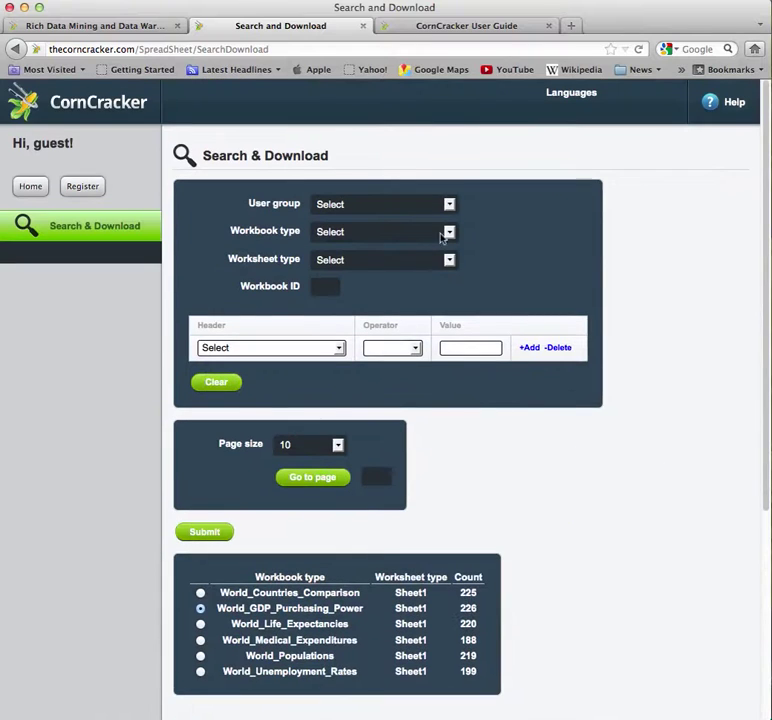
pyautogui.click(353, 232)
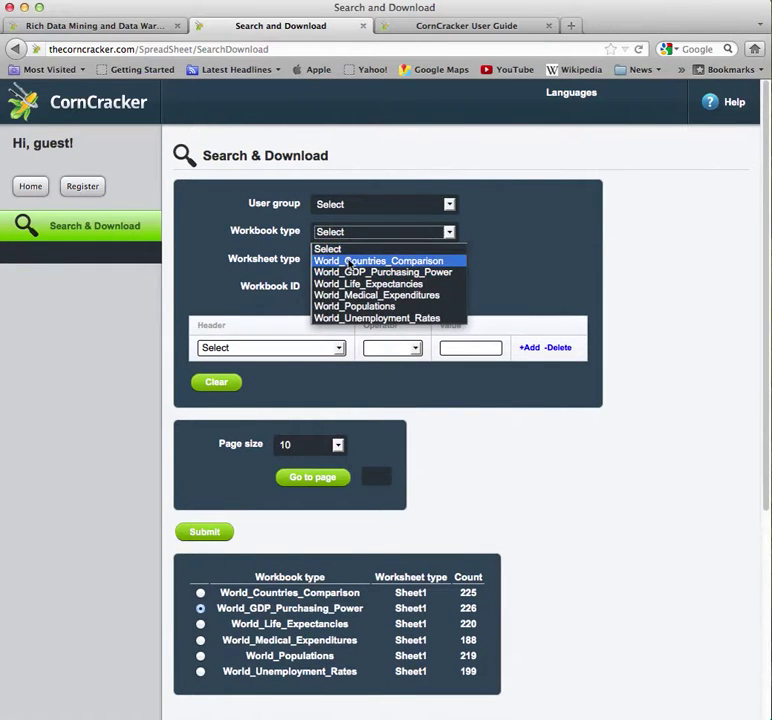
pyautogui.click(350, 262)
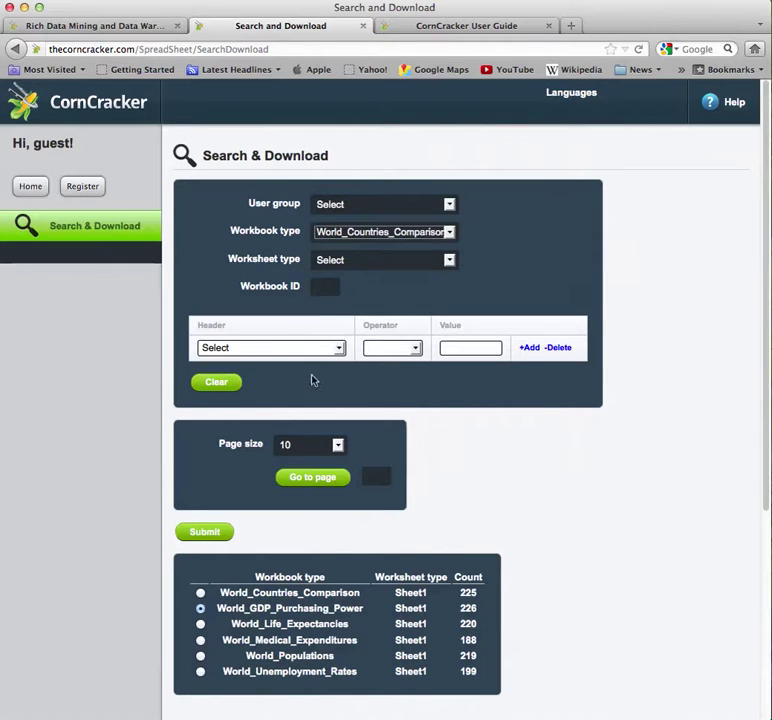
pyautogui.click(195, 537)
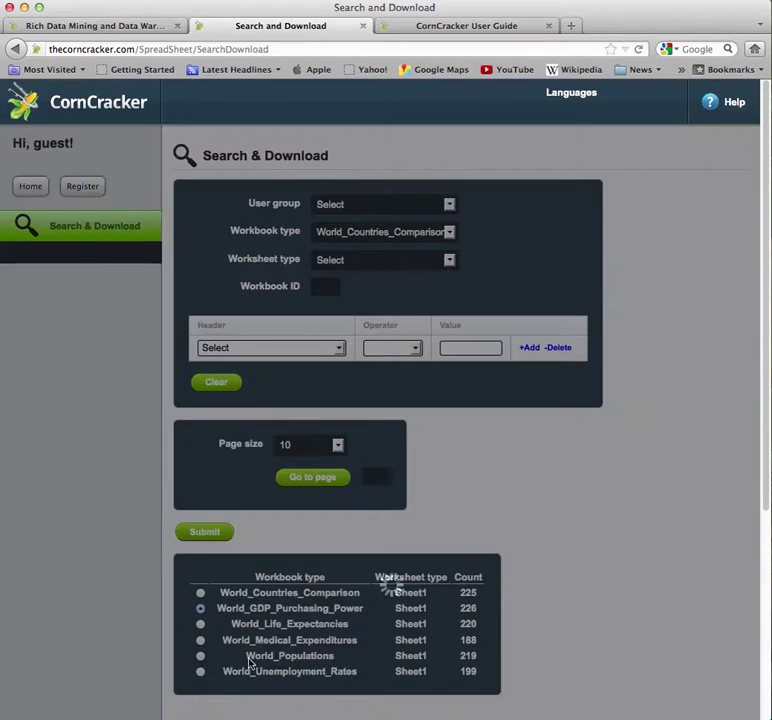
# Examine the World_Countries_Comparison detail data, including its rows, further columns and the workbook IDs beside the download icons
pyautogui.scroll(-5, 289, 646)
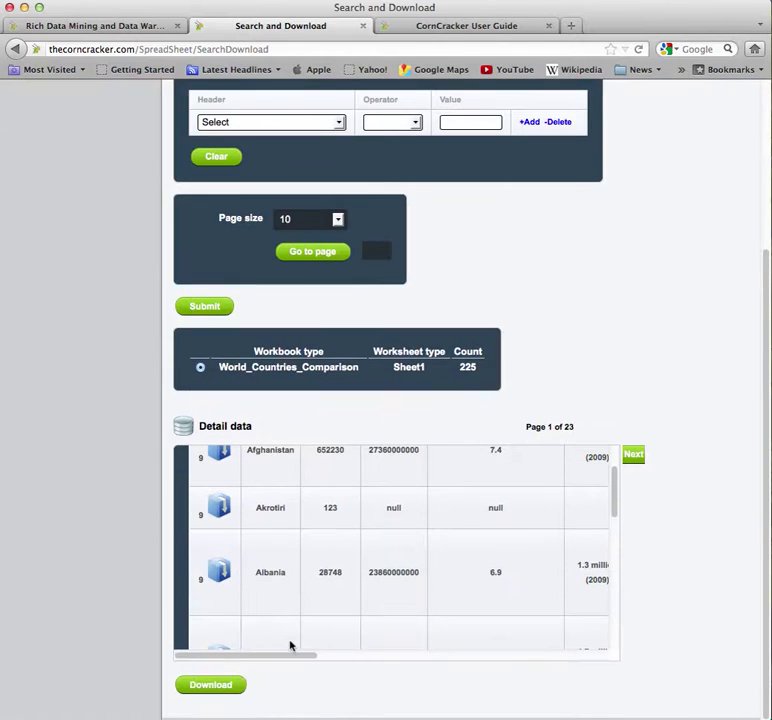
pyautogui.scroll(5, 290, 646)
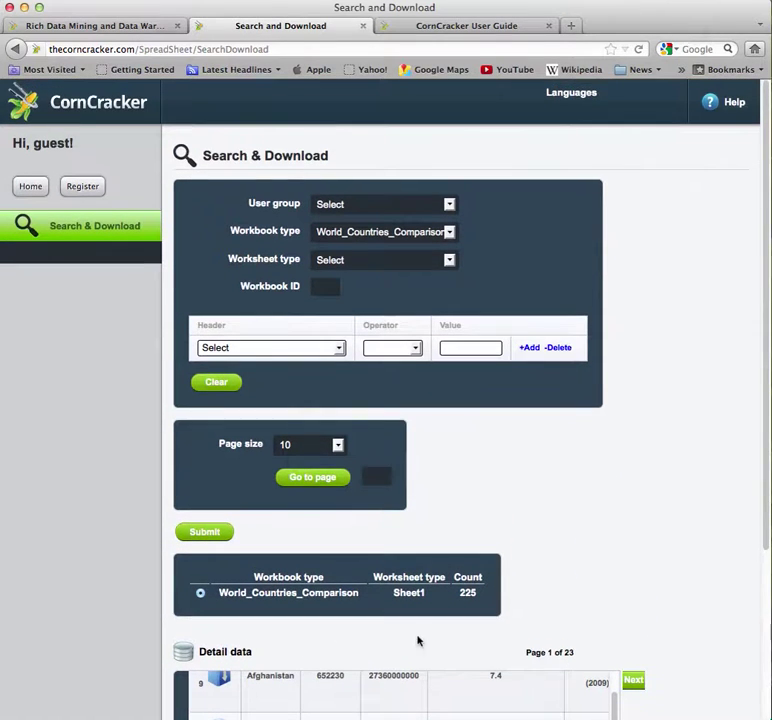
pyautogui.scroll(-5, 438, 637)
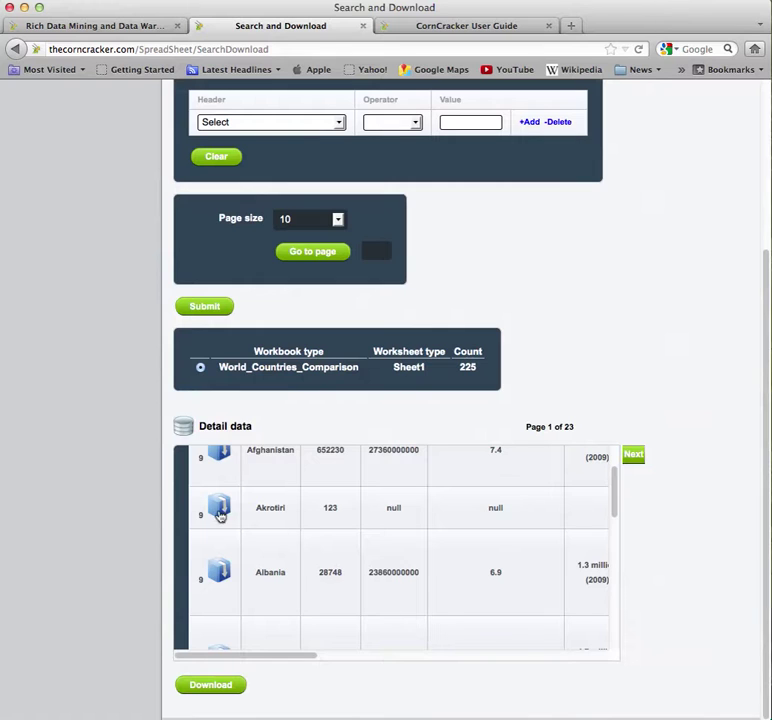
pyautogui.scroll(-3, 282, 512)
pyautogui.scroll(3, 282, 512)
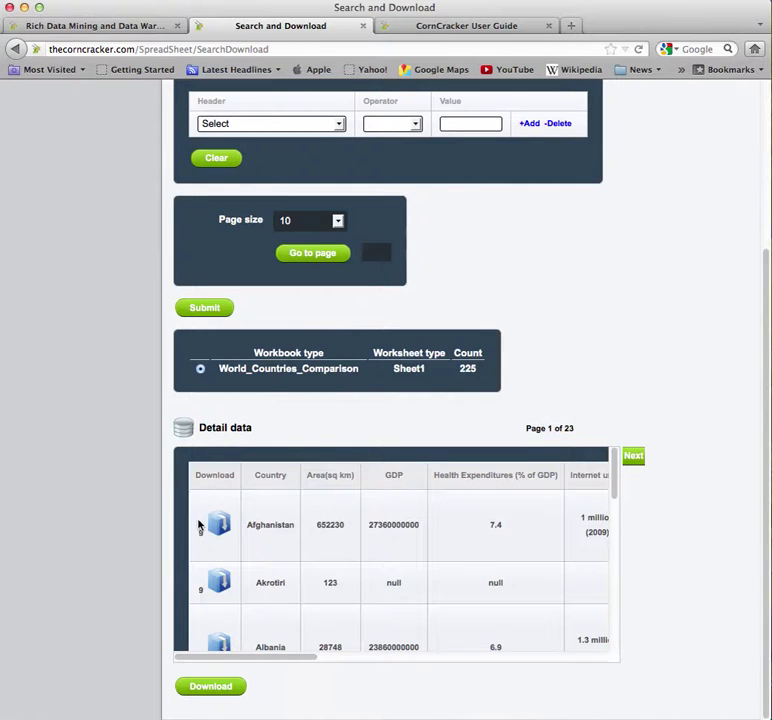
pyautogui.hscroll(4, 210, 490)
pyautogui.hscroll(-4, 210, 484)
pyautogui.scroll(-1, 540, 266)
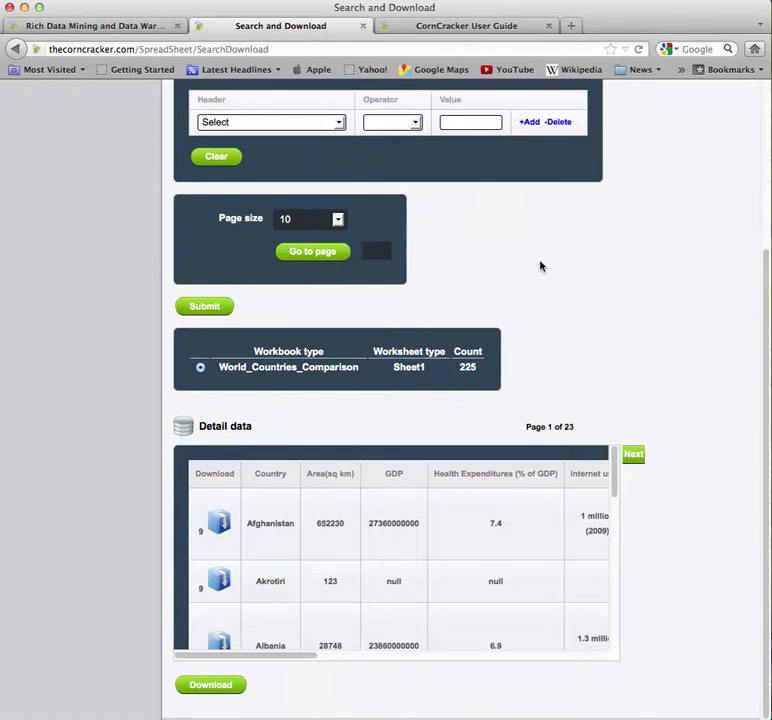
# Narrow the search to workbook ID 9, submit it and look over the detail data rows
pyautogui.scroll(3, 540, 266)
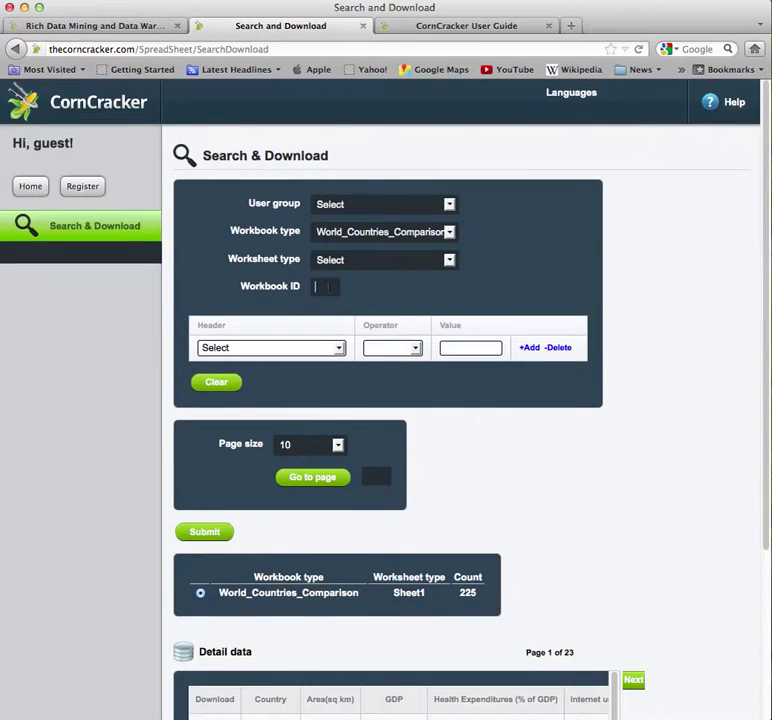
pyautogui.write('9')
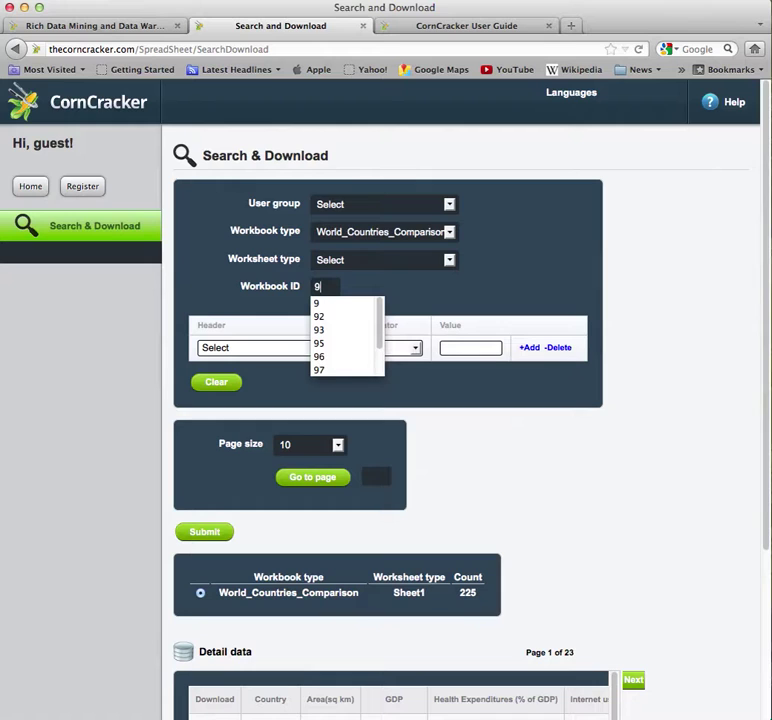
pyautogui.click(396, 293)
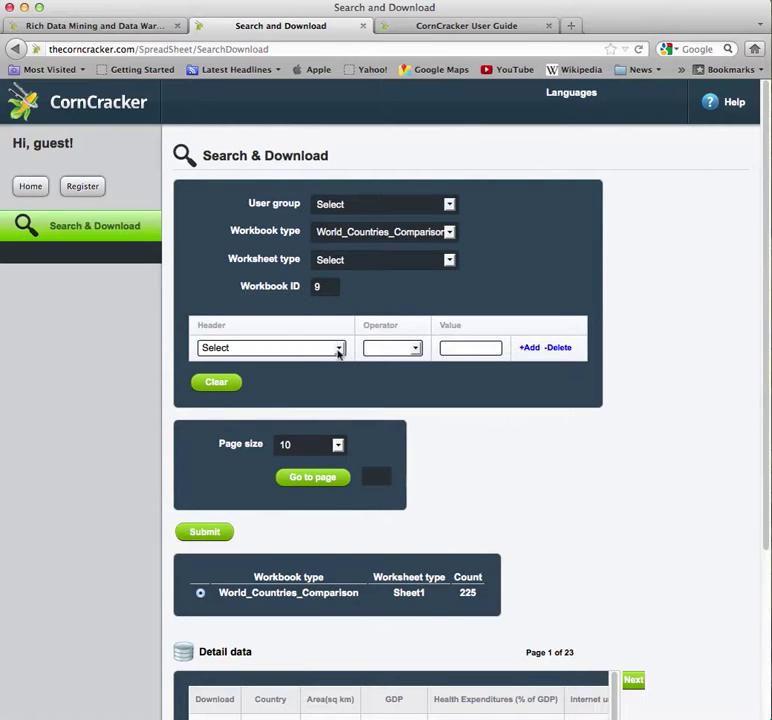
pyautogui.click(207, 533)
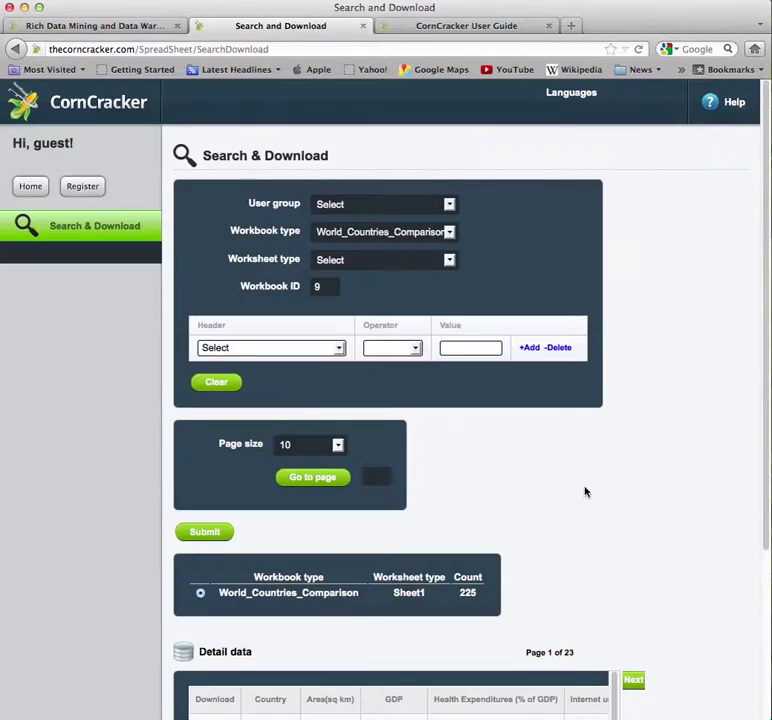
pyautogui.scroll(-5, 585, 491)
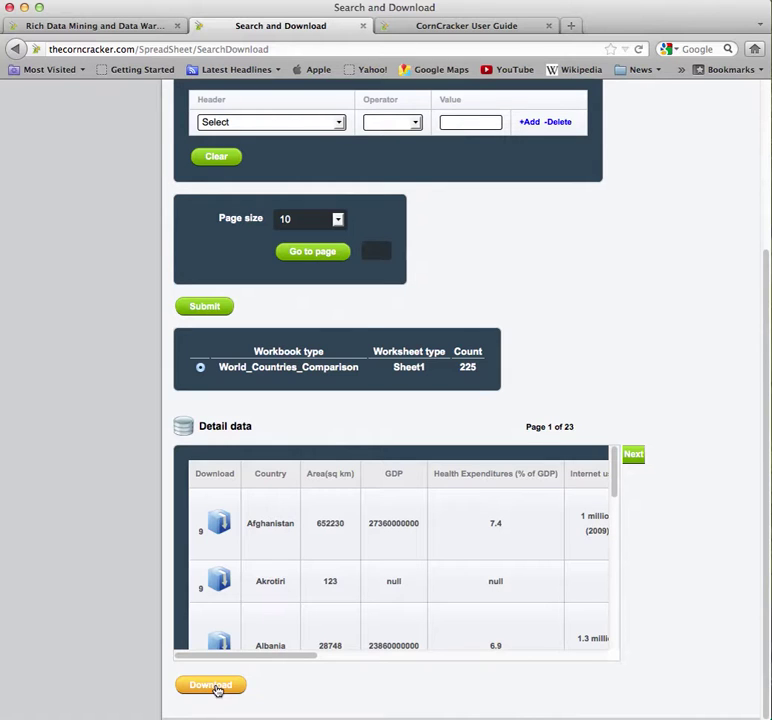
pyautogui.scroll(-3, 284, 567)
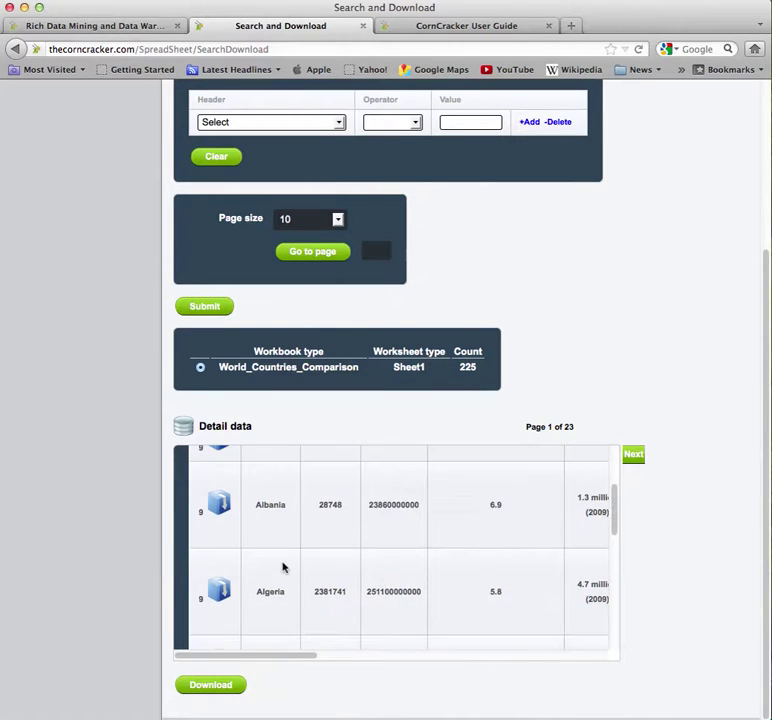
pyautogui.scroll(3, 284, 567)
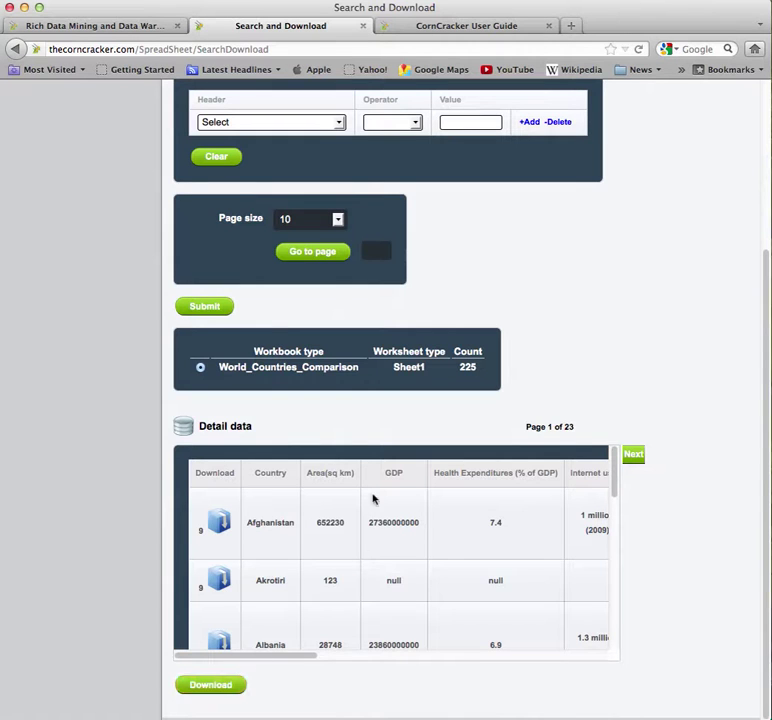
pyautogui.scroll(-2, 369, 464)
pyautogui.scroll(2, 369, 462)
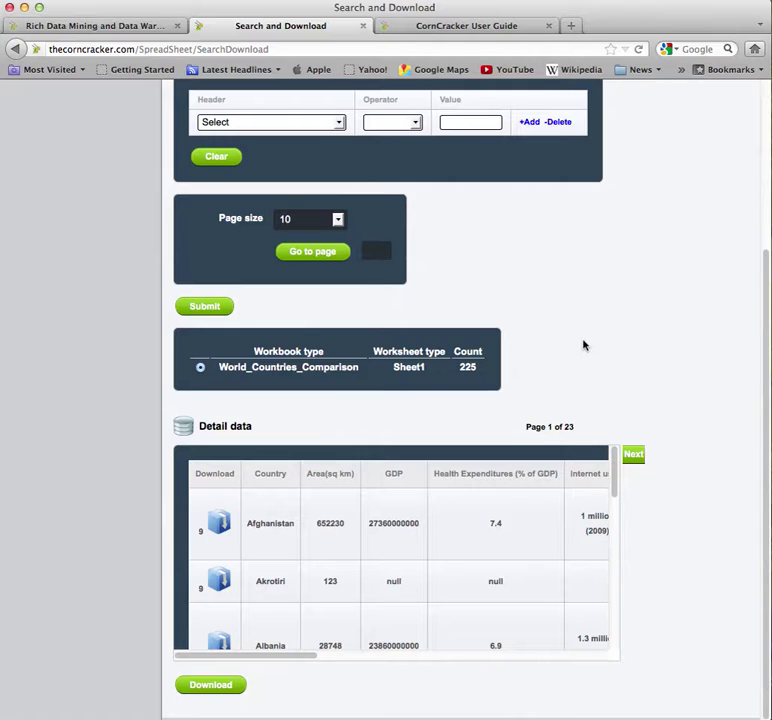
# Clear the search form, and switch the interface language to Chinese and back to English
pyautogui.click(220, 156)
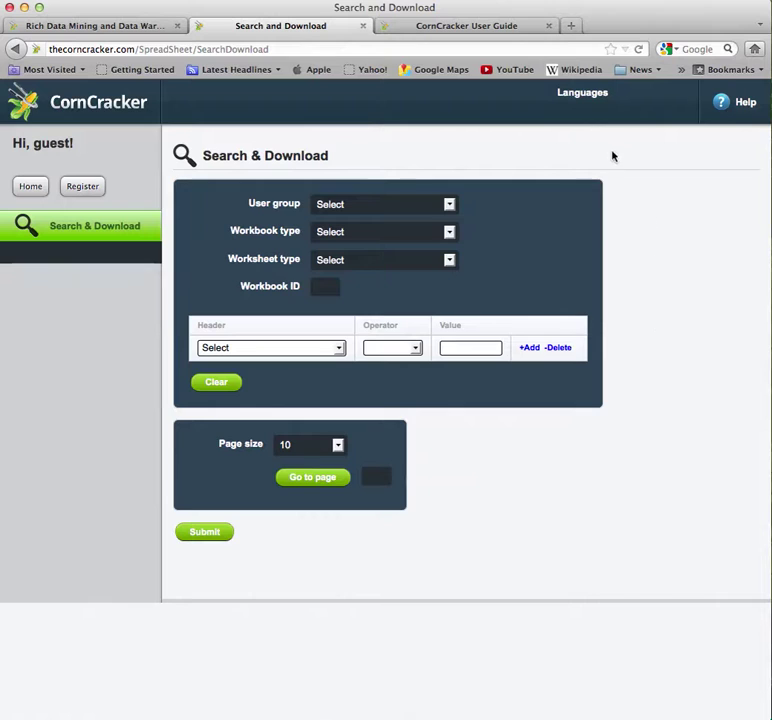
pyautogui.moveTo(594, 96)
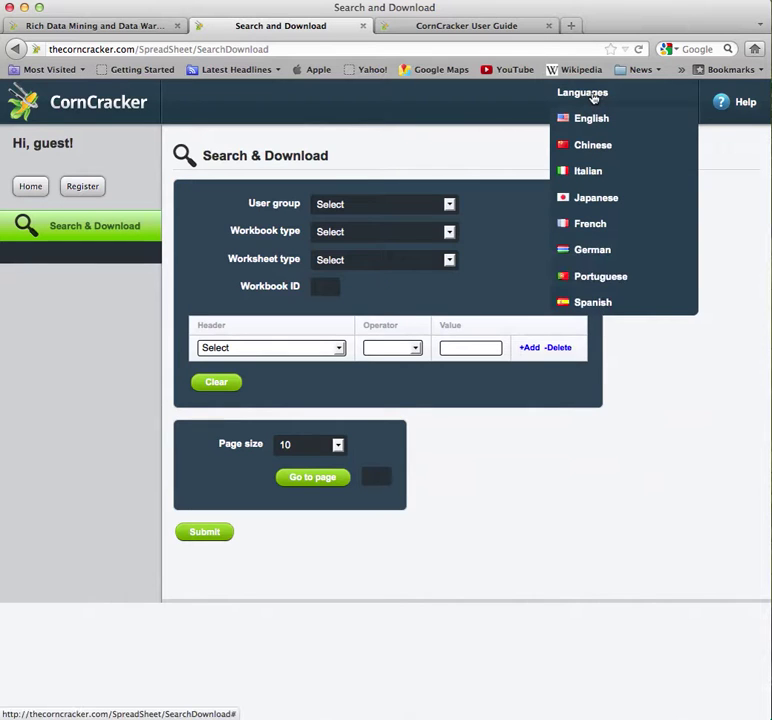
pyautogui.click(591, 148)
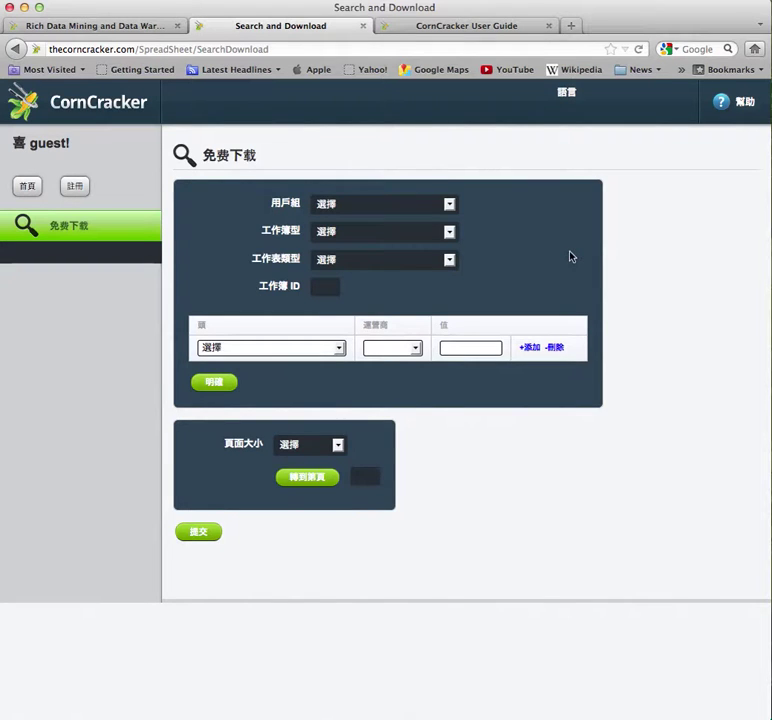
pyautogui.moveTo(569, 99)
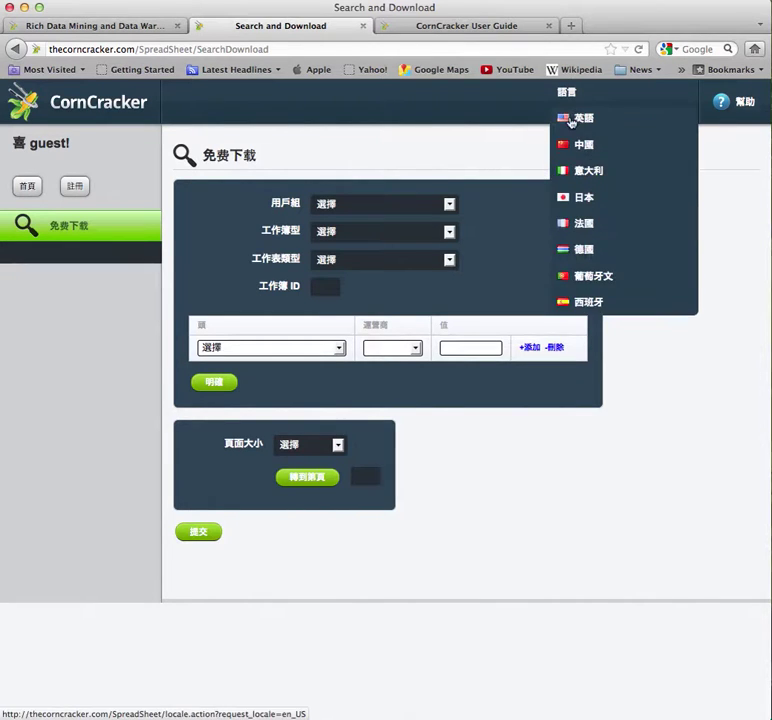
pyautogui.click(571, 121)
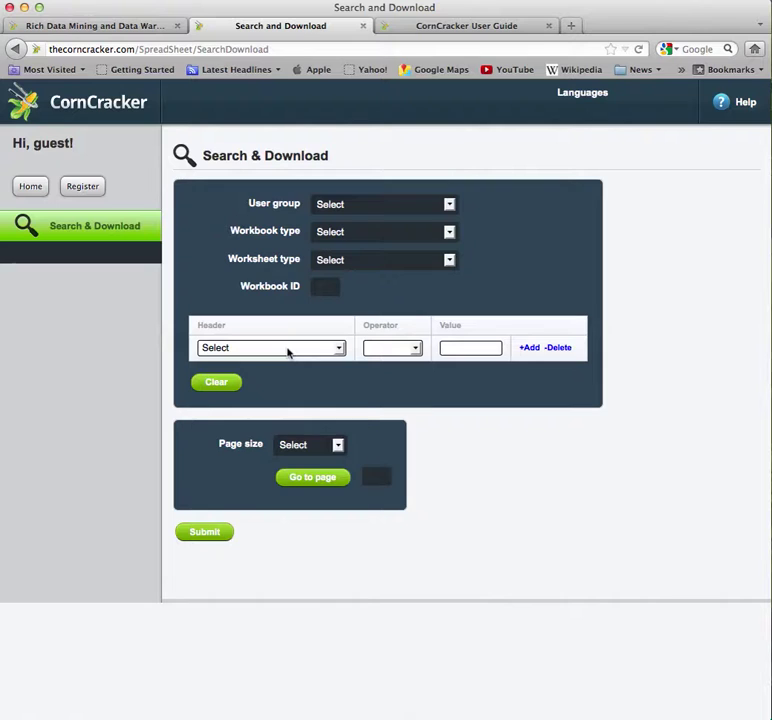
# Add a search criterion with the header country, the operator Equals and the value A*
pyautogui.click(288, 350)
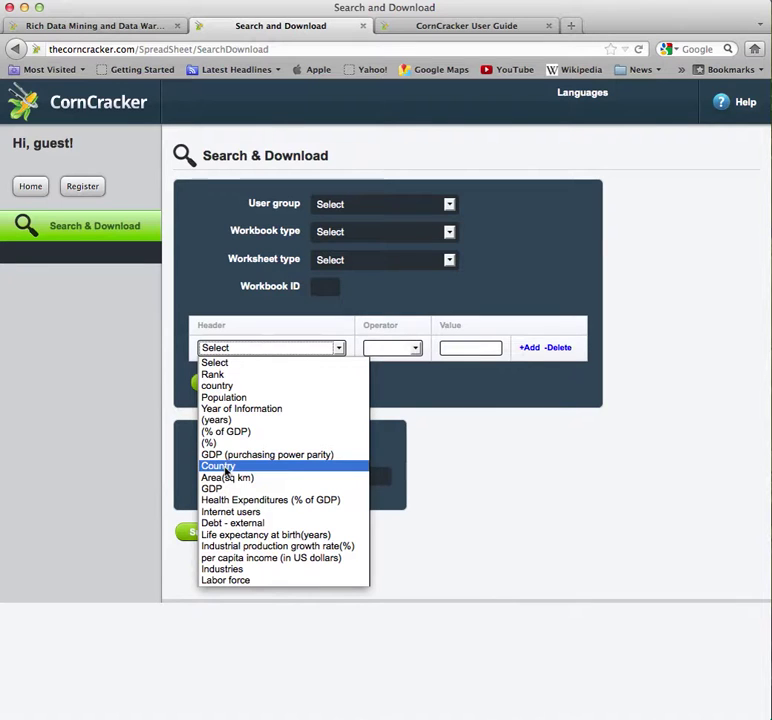
pyautogui.click(223, 387)
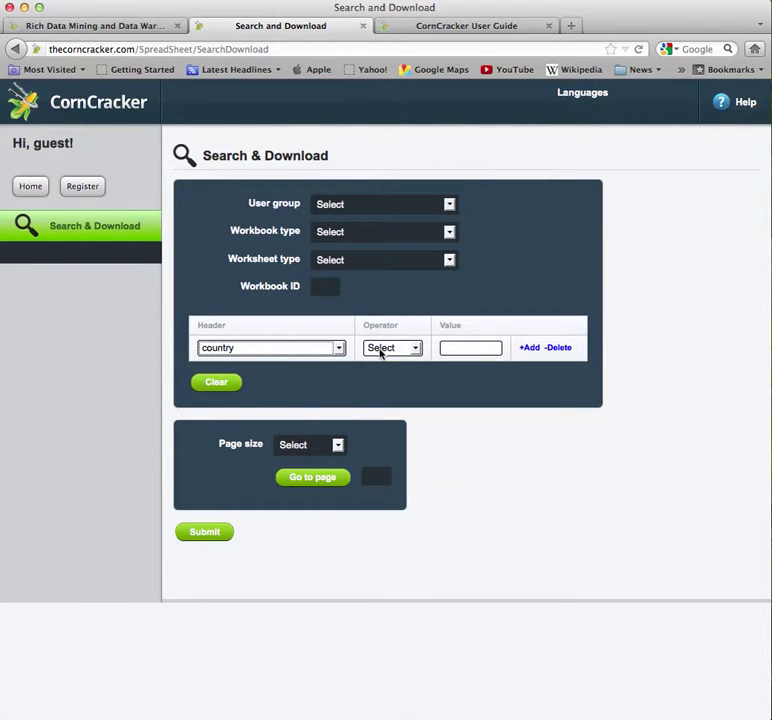
pyautogui.click(380, 350)
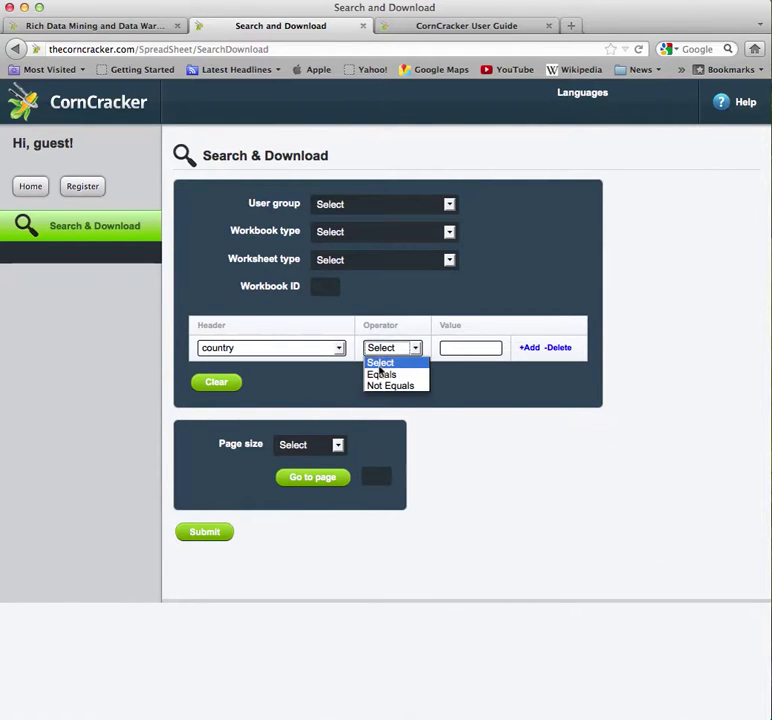
pyautogui.click(380, 374)
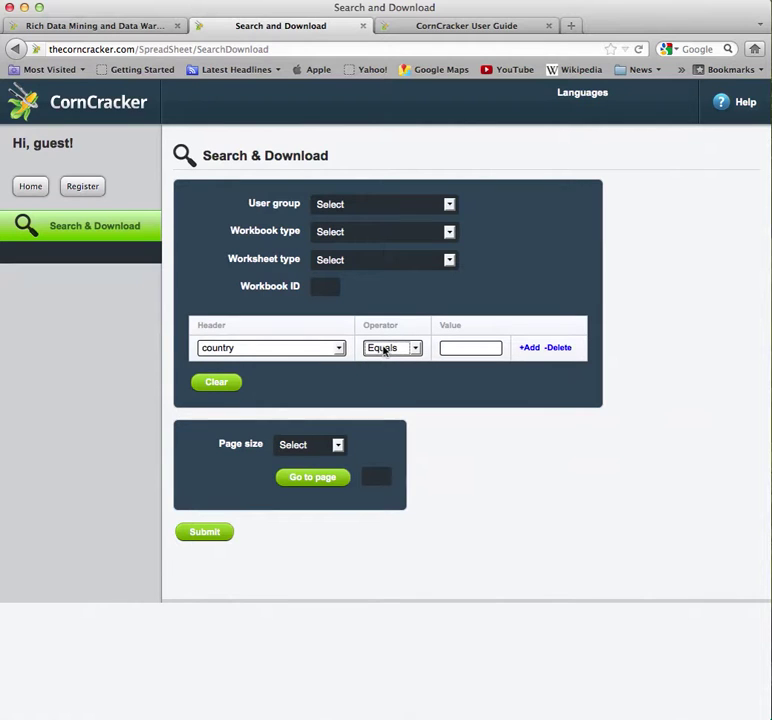
pyautogui.click(448, 346)
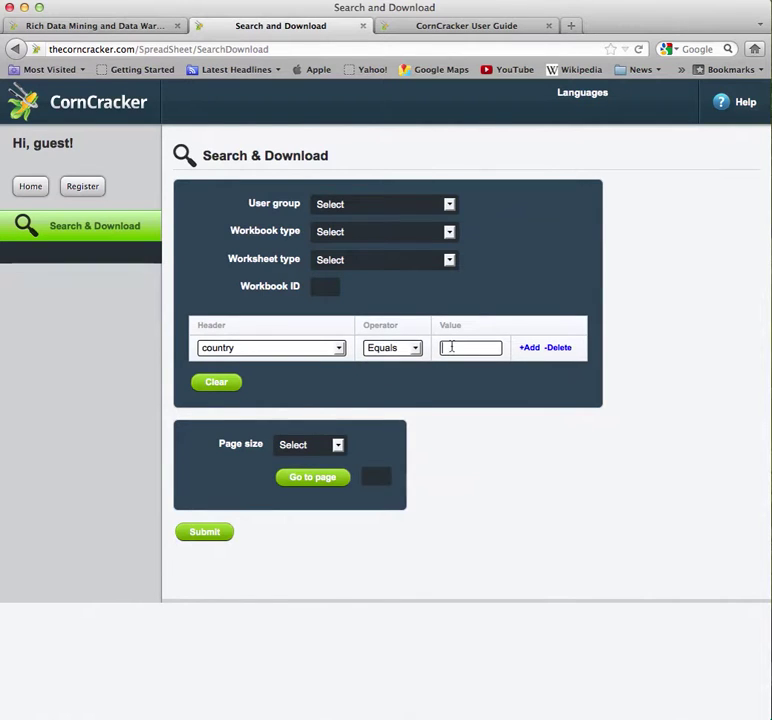
pyautogui.write('A*')
pyautogui.click(535, 350)
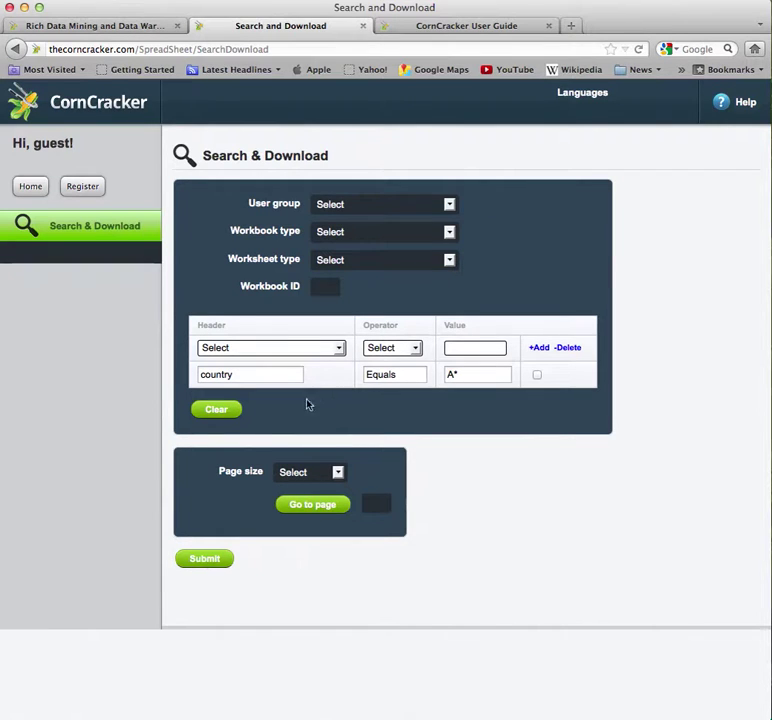
# Submit the country search and look over the matching workbook types and their detail data
pyautogui.click(204, 560)
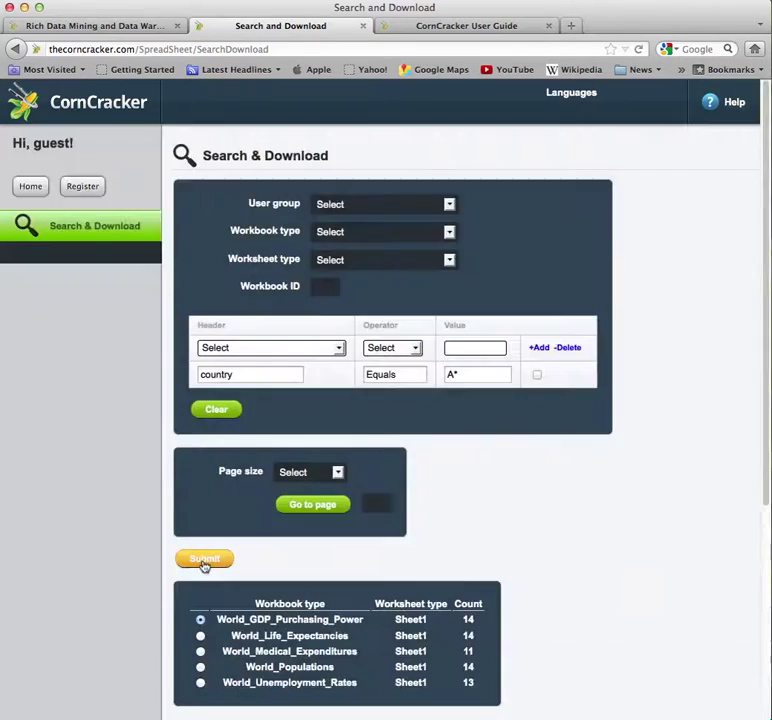
pyautogui.scroll(-5, 204, 566)
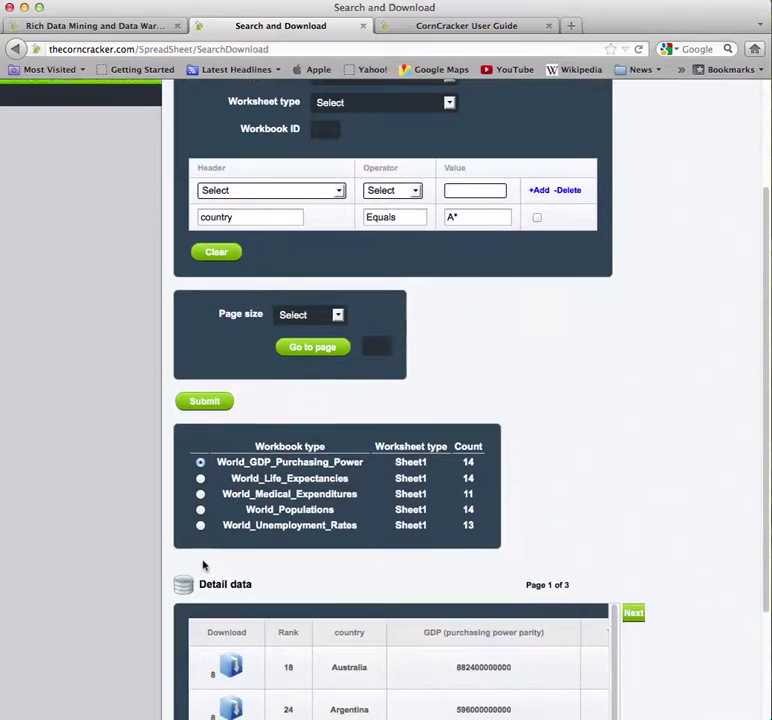
pyautogui.scroll(-1, 203, 566)
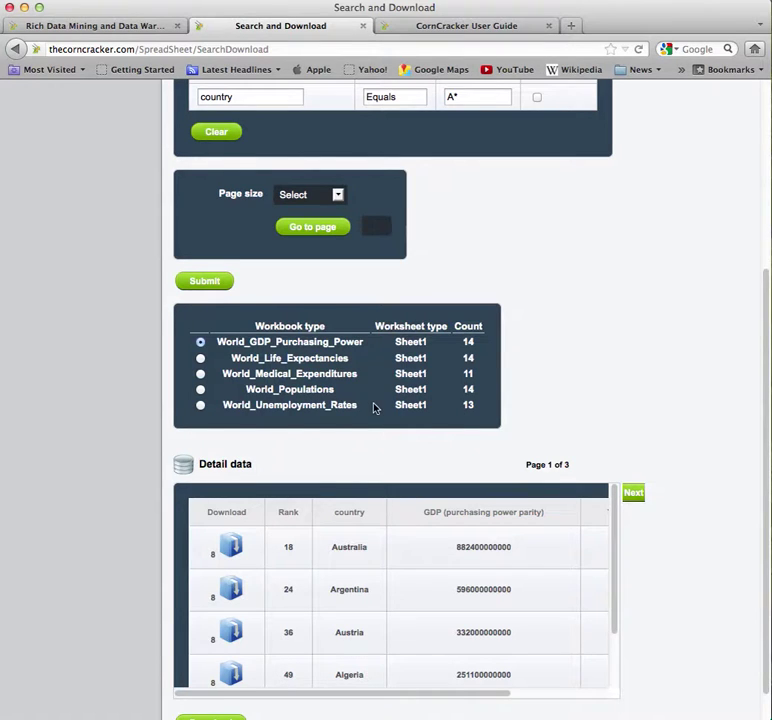
pyautogui.scroll(-1, 374, 407)
# Add a second search criterion with the header Rank, the operator Less Than and the value 10
pyautogui.scroll(3, 374, 407)
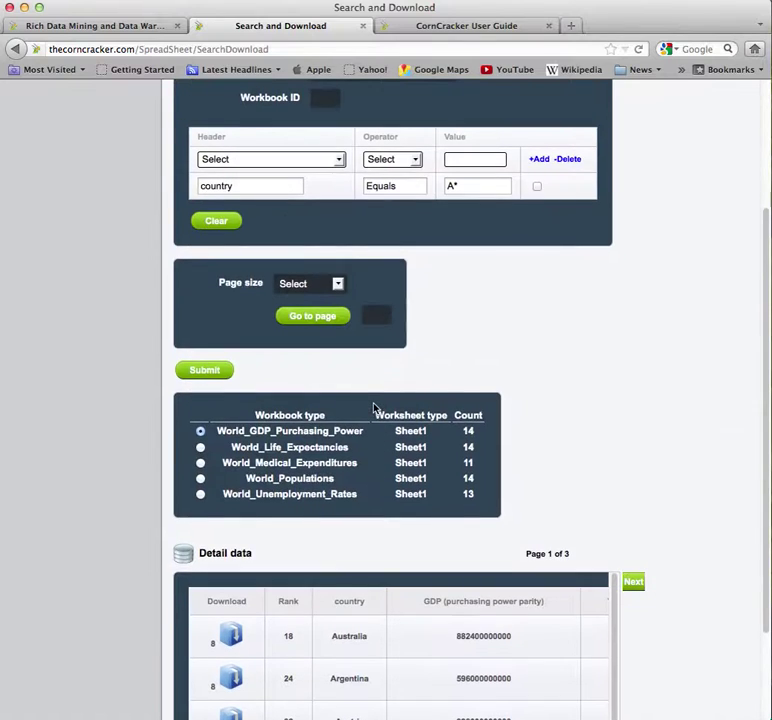
pyautogui.scroll(2, 374, 407)
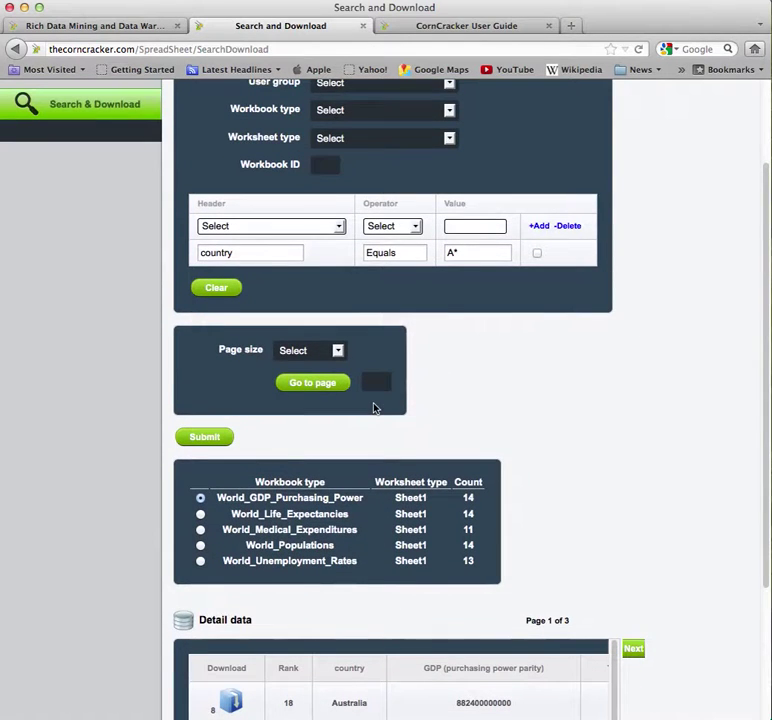
pyautogui.click(295, 227)
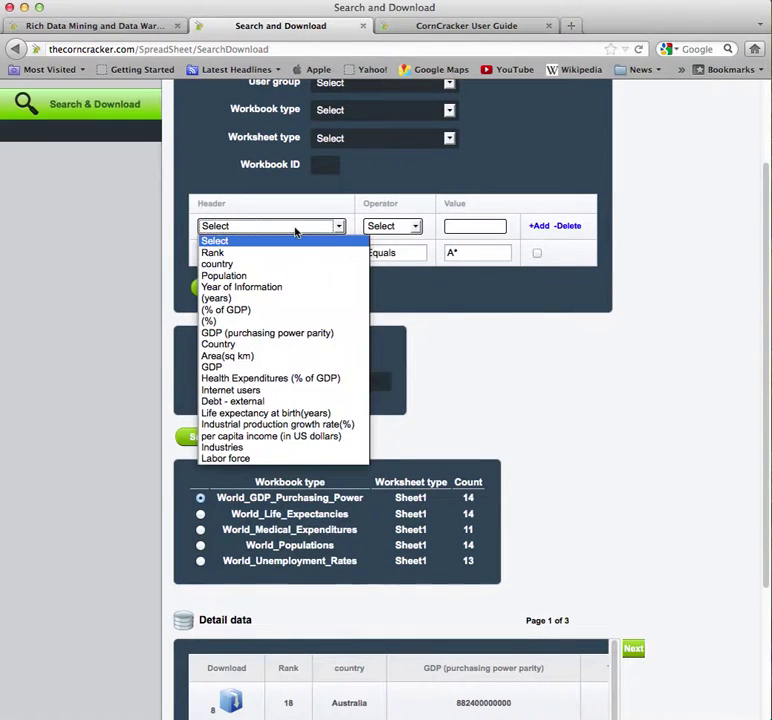
pyautogui.click(226, 256)
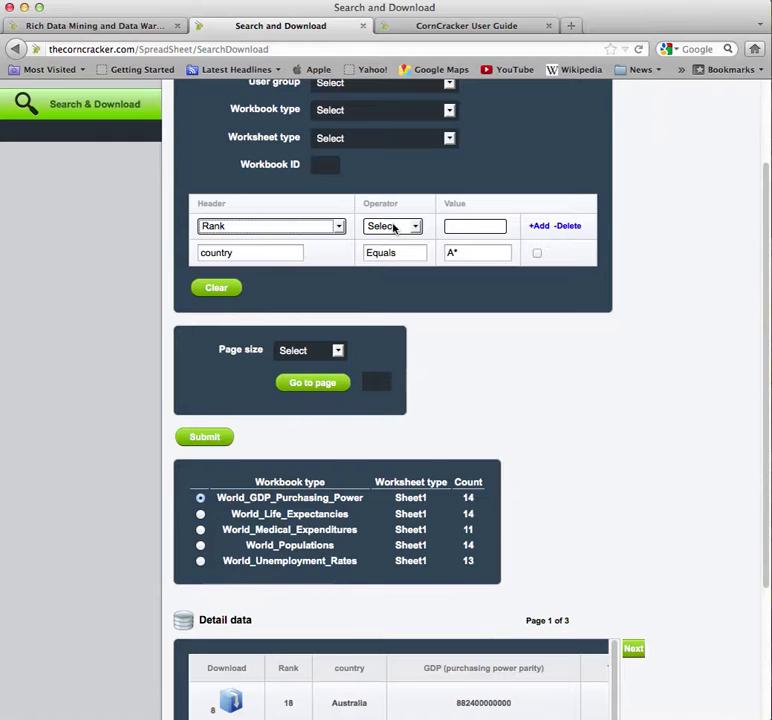
pyautogui.click(393, 227)
pyautogui.click(388, 253)
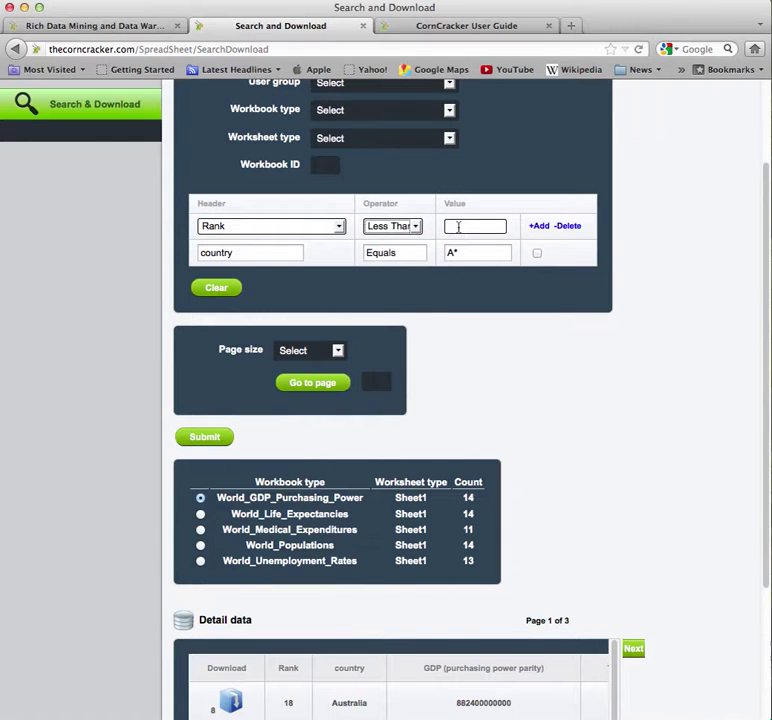
pyautogui.click(458, 227)
pyautogui.write('10')
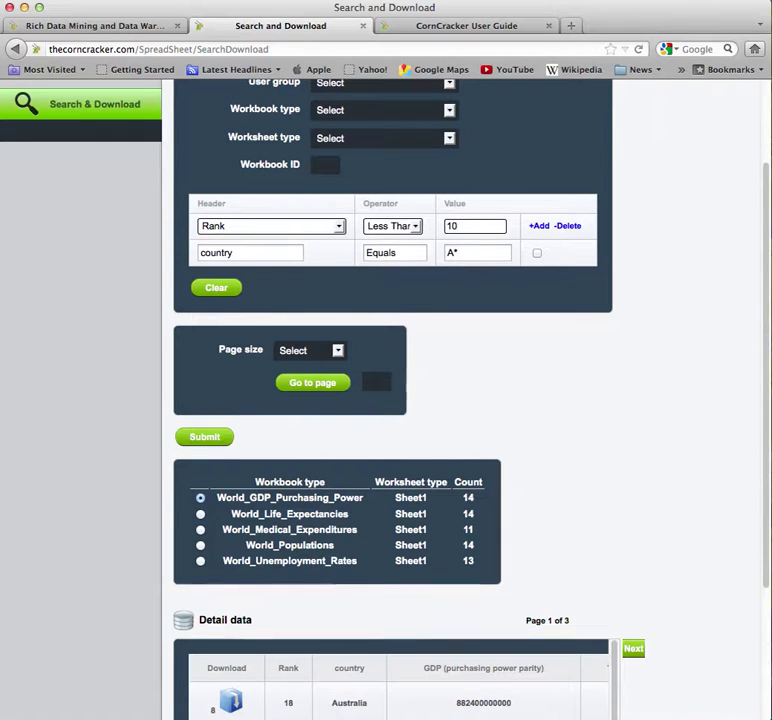
pyautogui.click(539, 226)
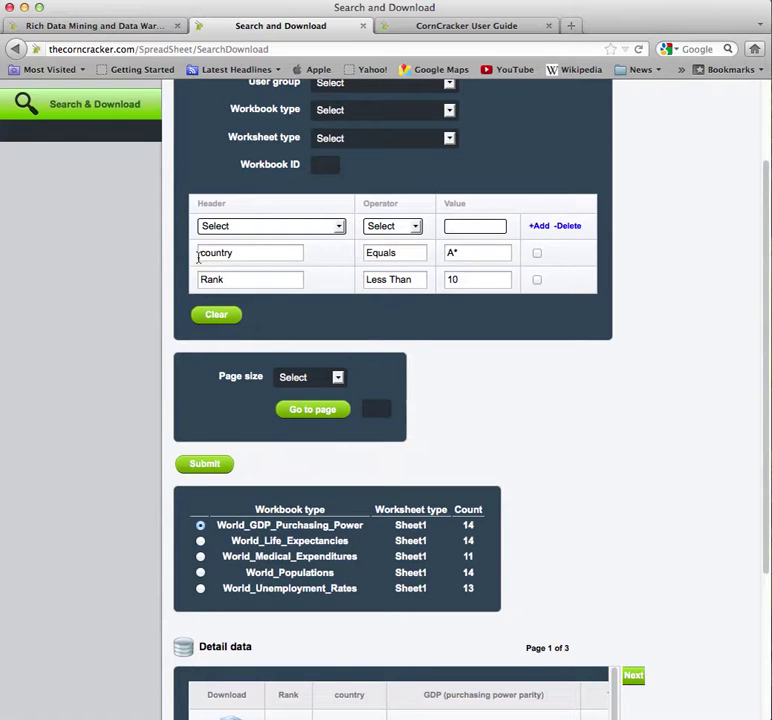
# Submit the combined country and Rank search and look over the matching workbook types and their detail data
pyautogui.click(211, 468)
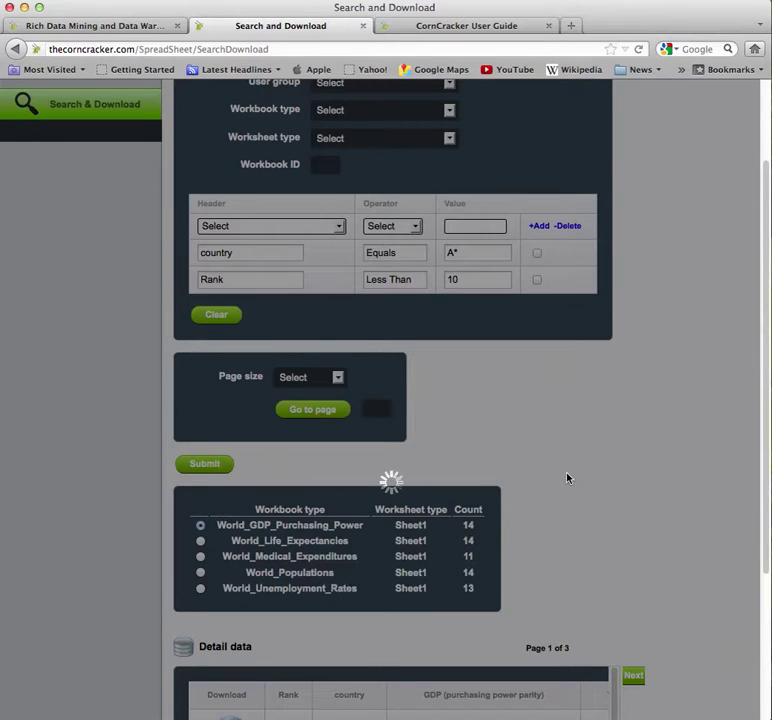
pyautogui.scroll(1, 567, 478)
pyautogui.scroll(-3, 567, 478)
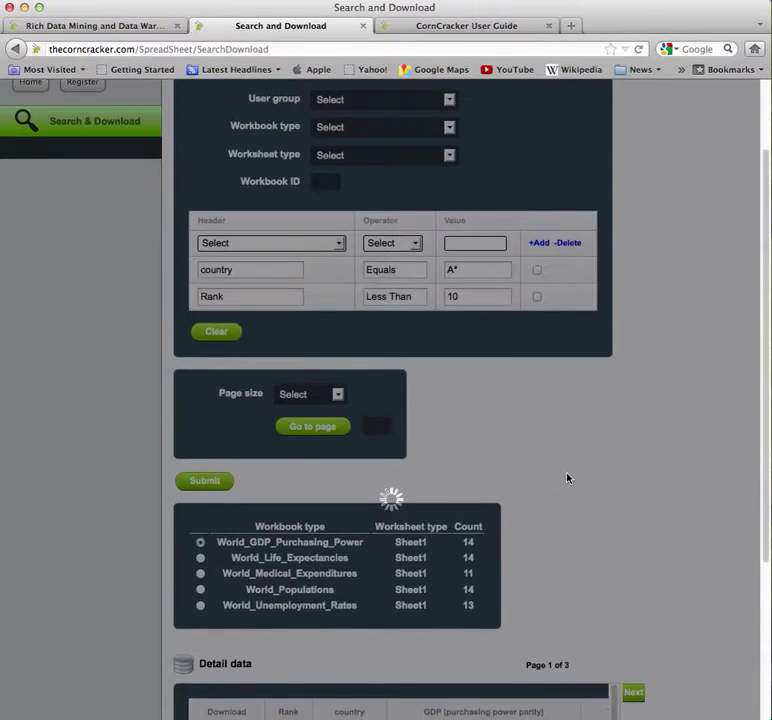
pyautogui.scroll(-1, 568, 477)
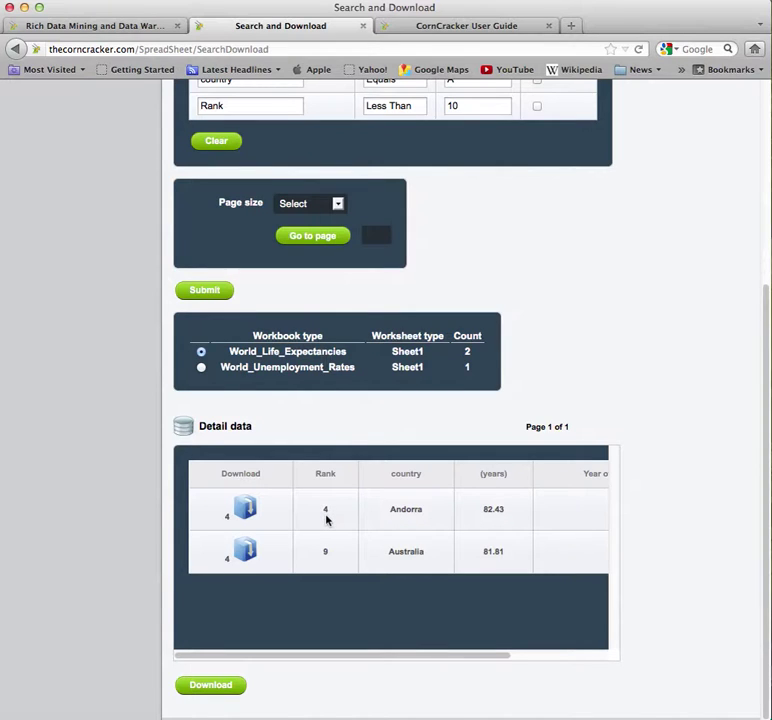
pyautogui.scroll(5, 326, 520)
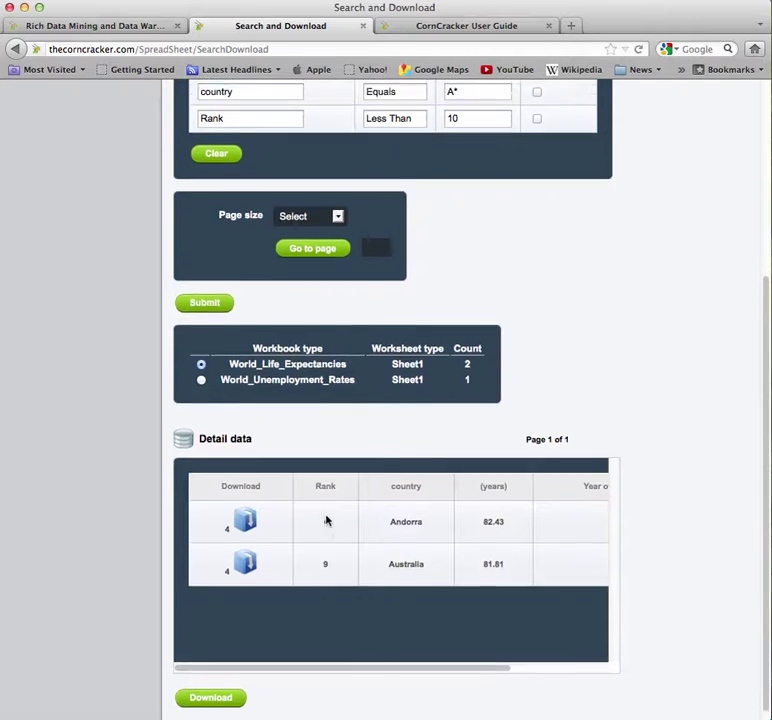
pyautogui.scroll(2, 326, 520)
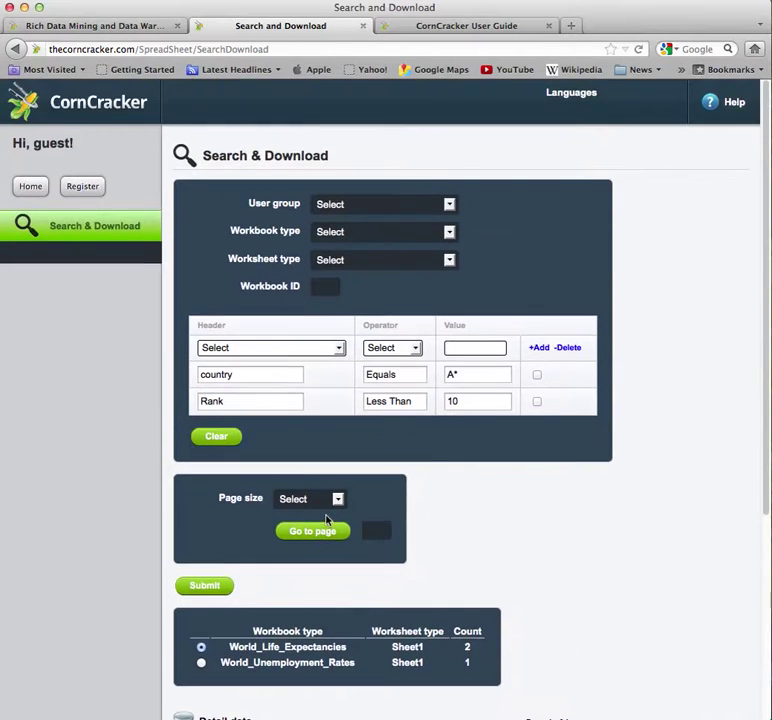